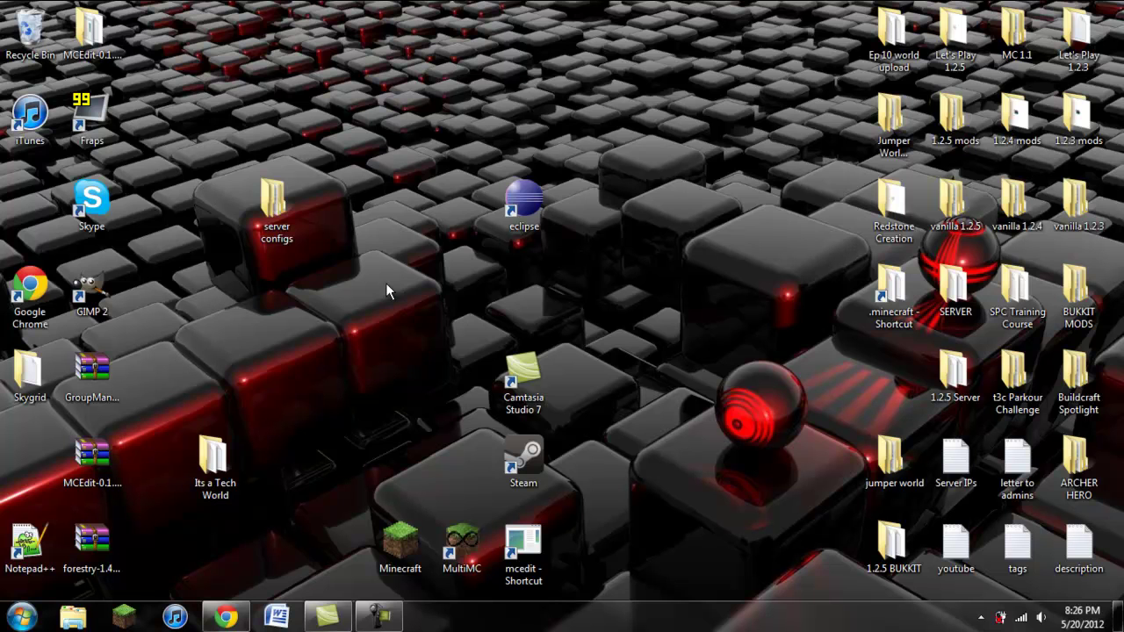
- Launch MultiMC, create a new instance named 'My server', and open its mod editor
drag(411, 283, 650, 132)
click(688, 347)
double_click(479, 544)
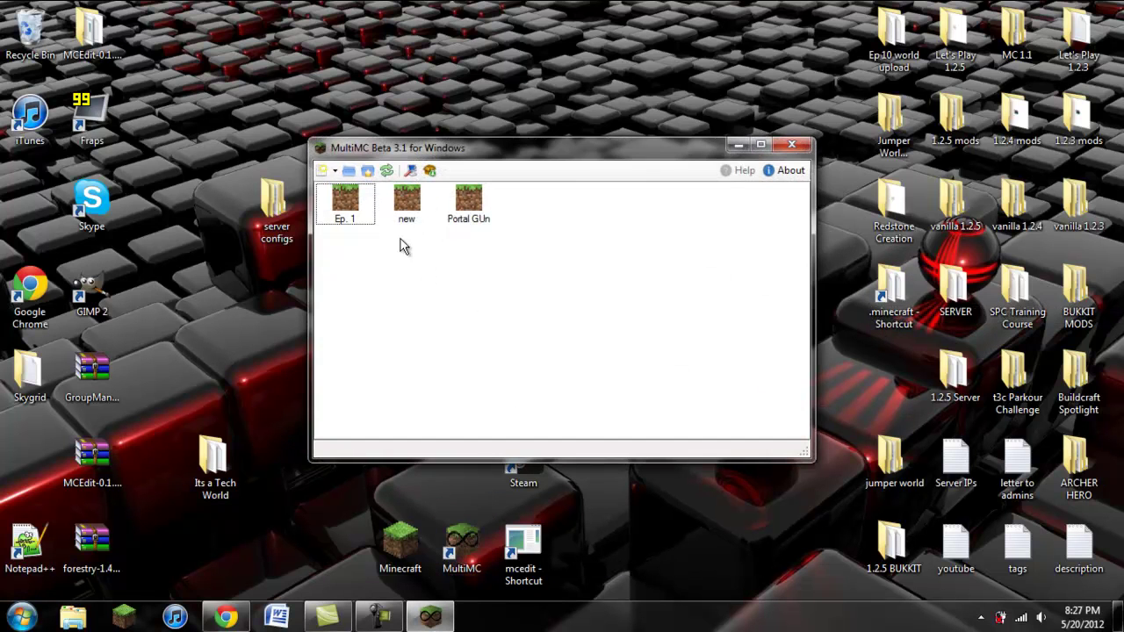
click(323, 170)
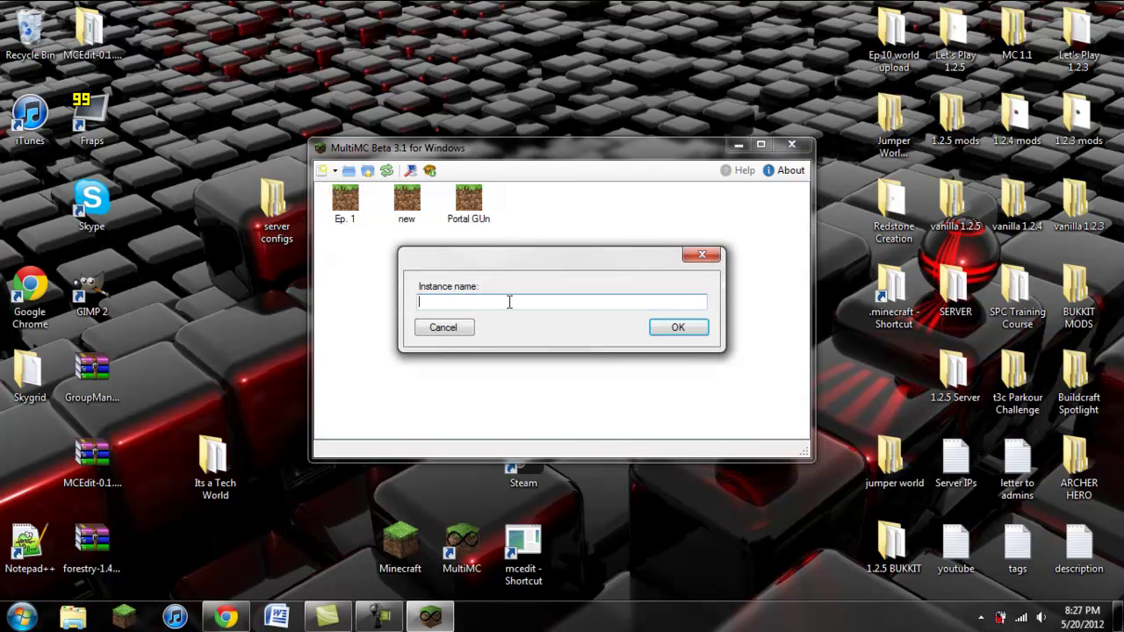
text(My server)
key(Return)
click(404, 209)
right_click(404, 209)
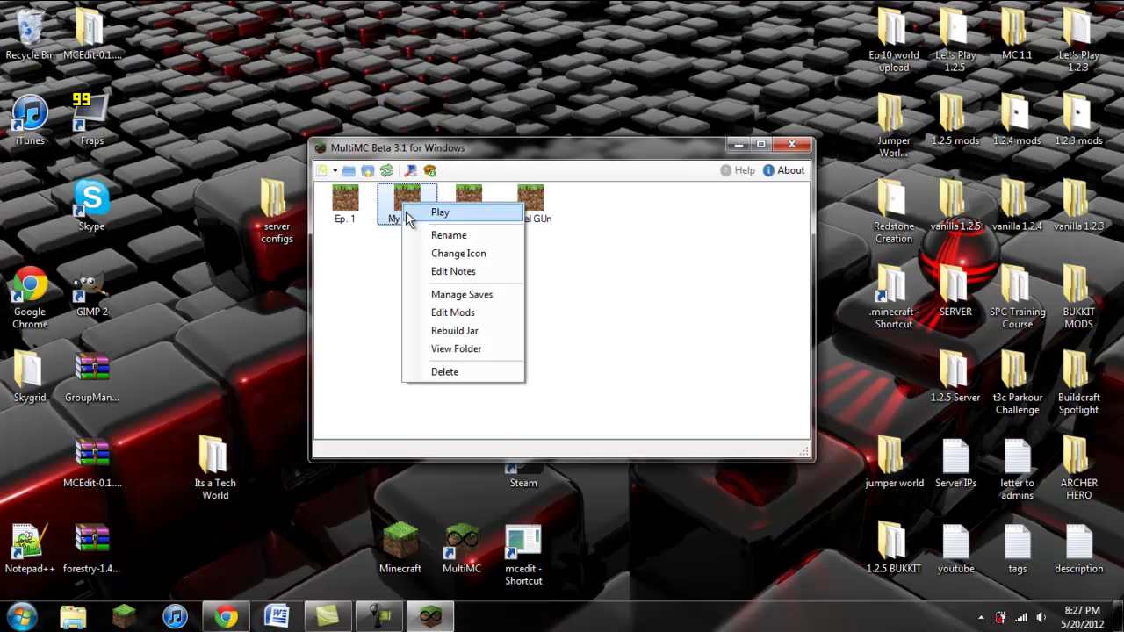
click(494, 320)
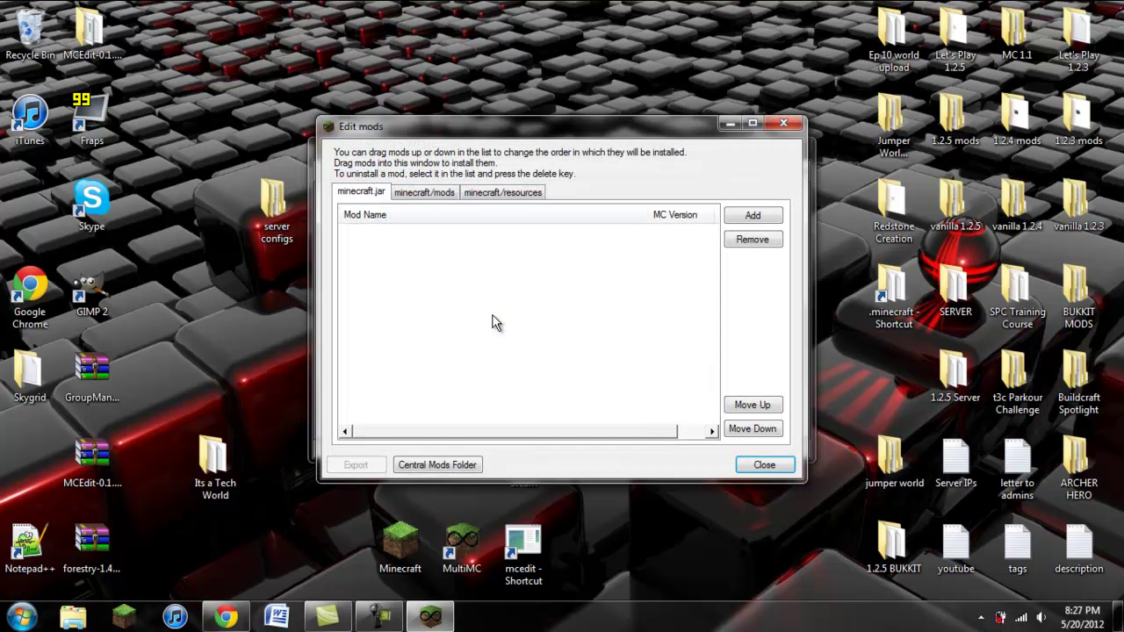
- Check the mod editor's jar, mods and resources tabs, then open the server configs folder
drag(559, 132, 399, 140)
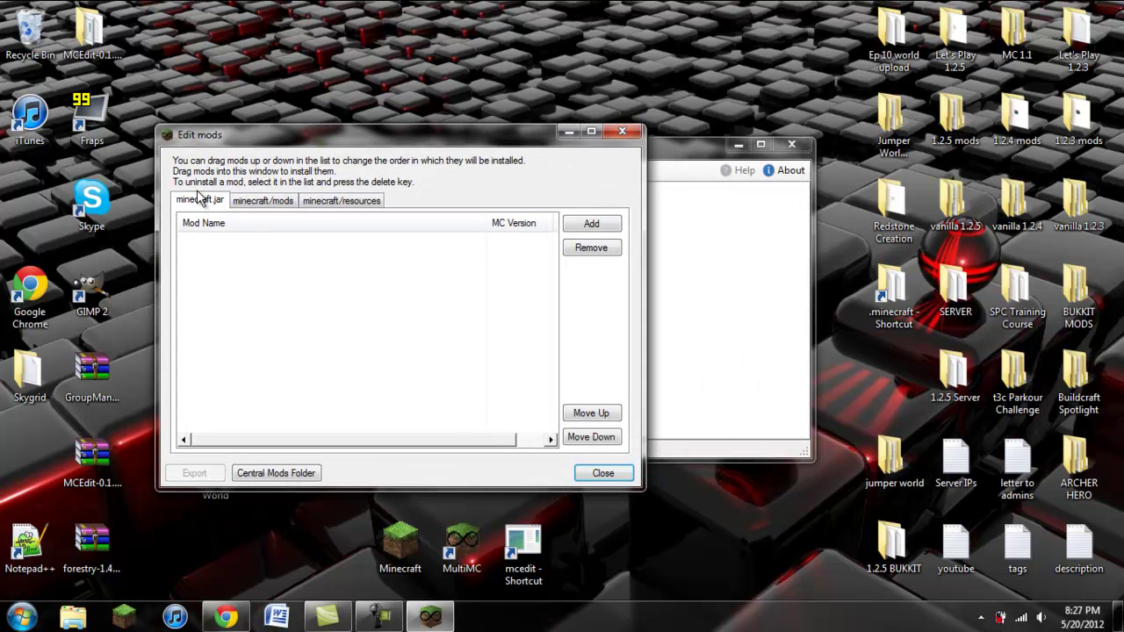
click(259, 202)
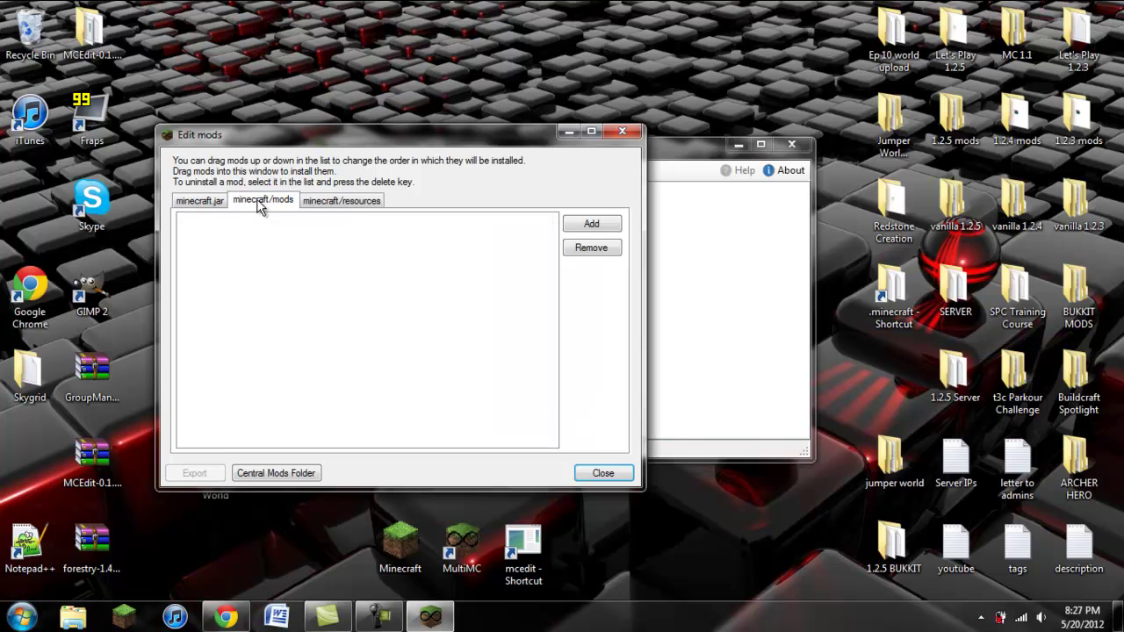
click(339, 202)
click(207, 203)
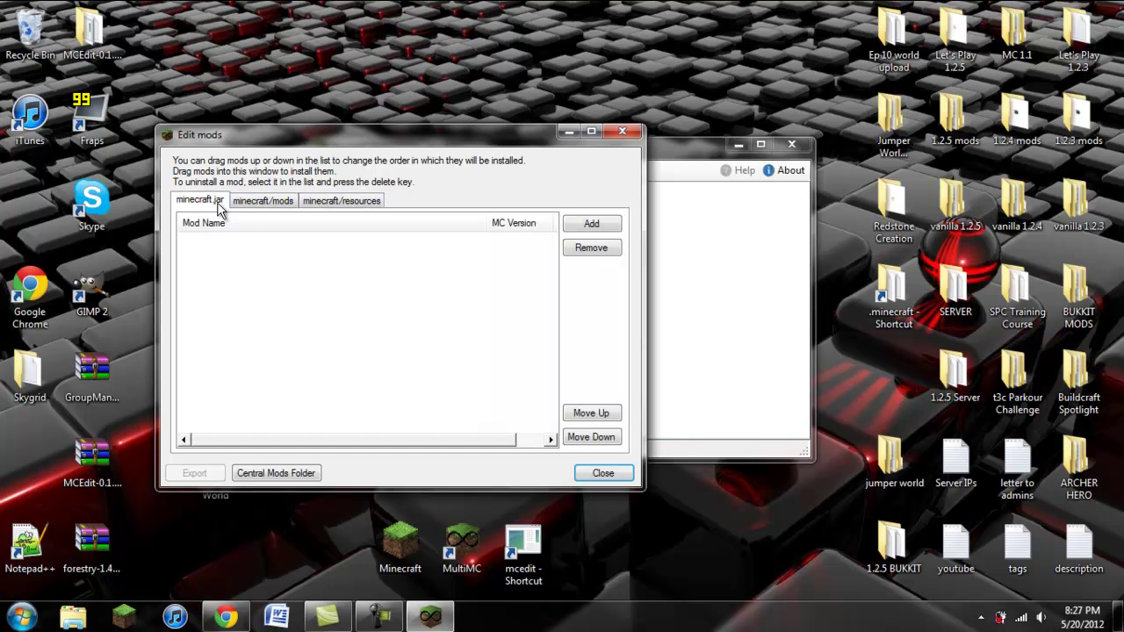
drag(497, 141, 639, 186)
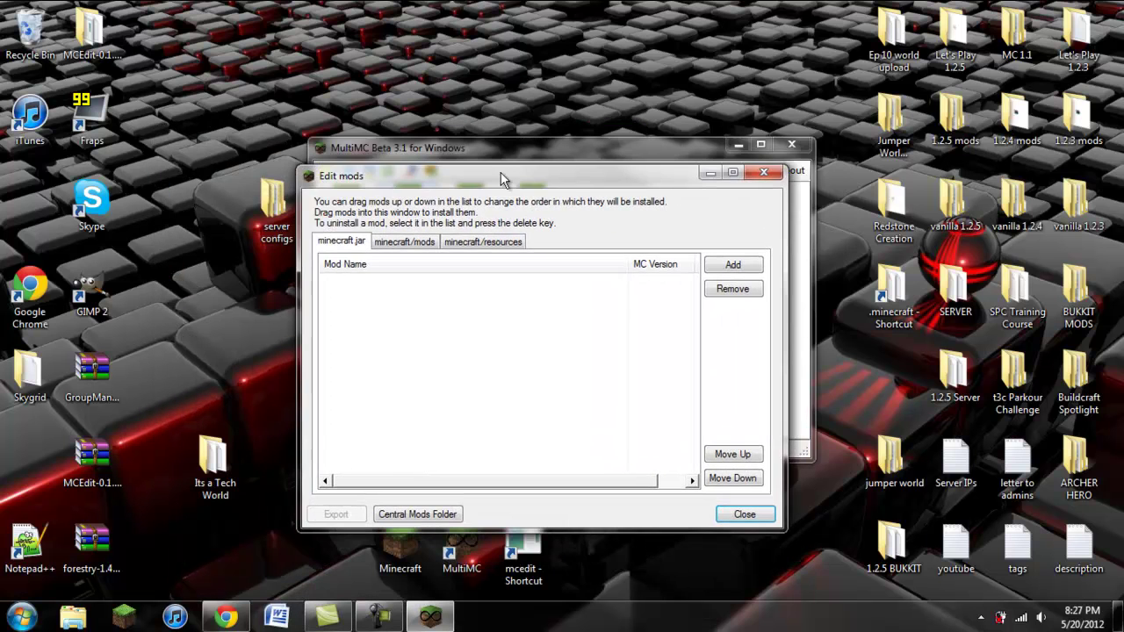
double_click(275, 206)
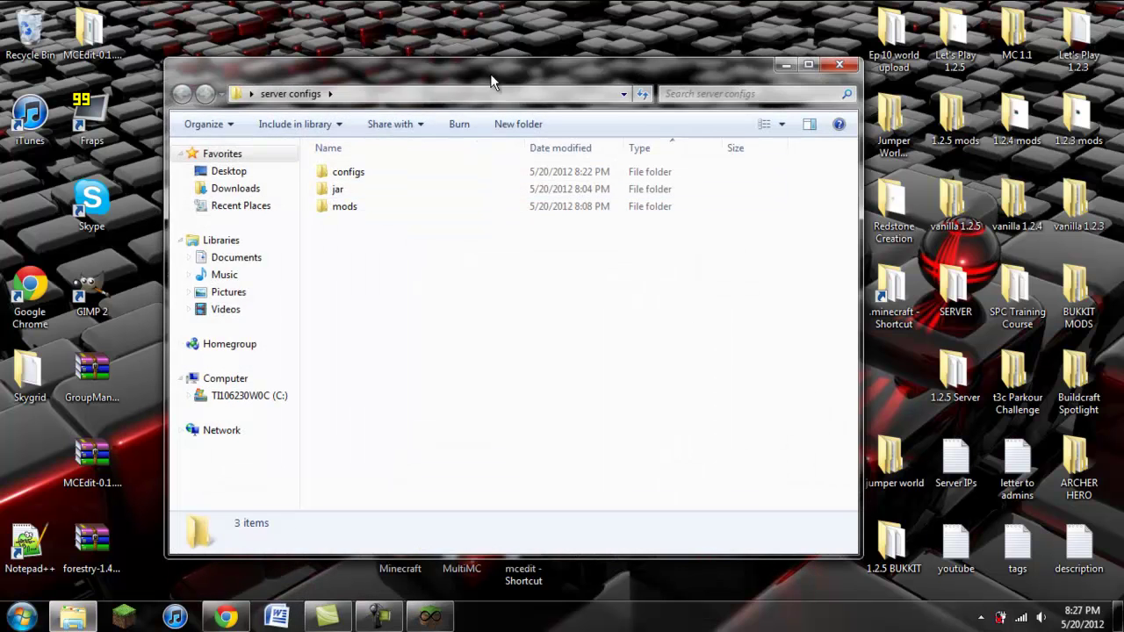
- Drag ModLoader and minecraftforge-client-3.1.3.105 from the jar folder into the instance's jar mods
drag(477, 85, 870, 80)
drag(471, 174, 220, 109)
click(637, 71)
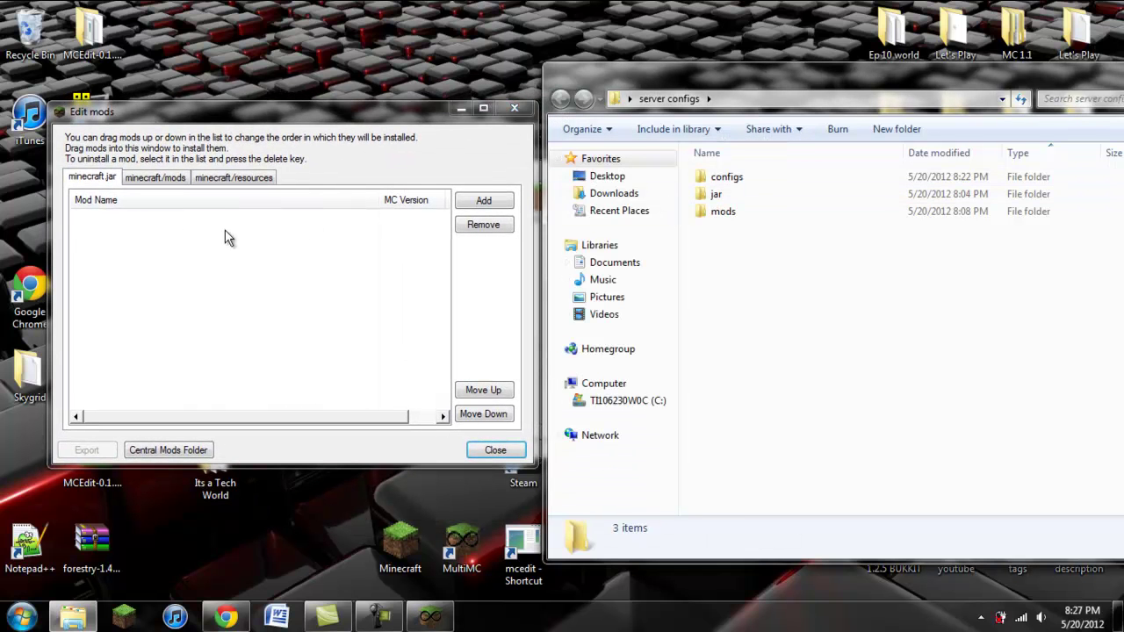
double_click(717, 195)
click(700, 198)
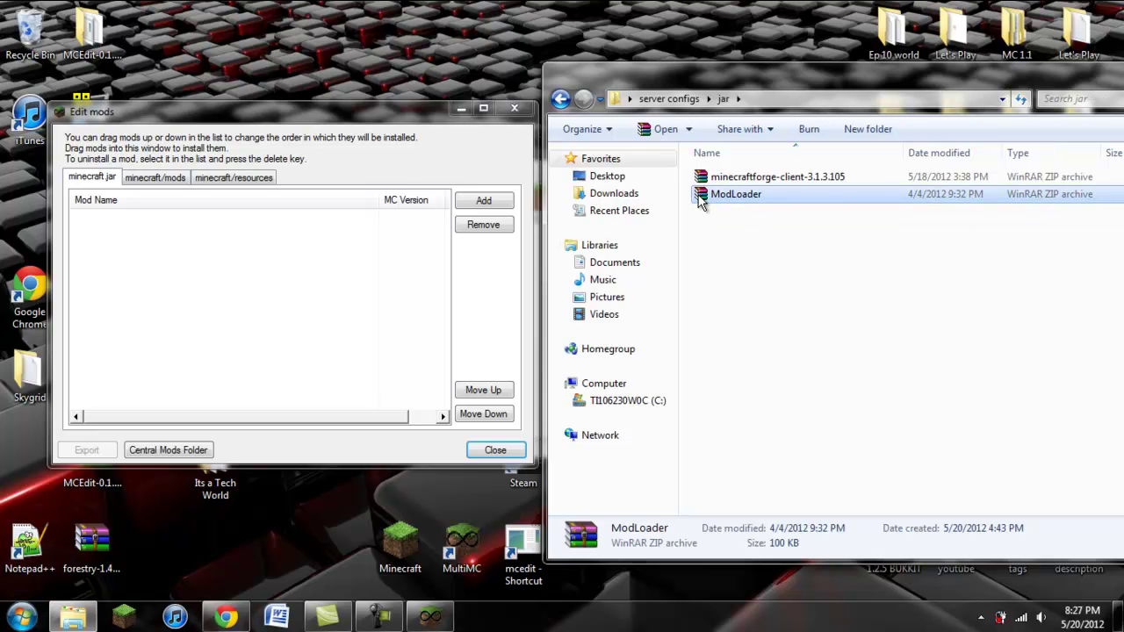
click(706, 179)
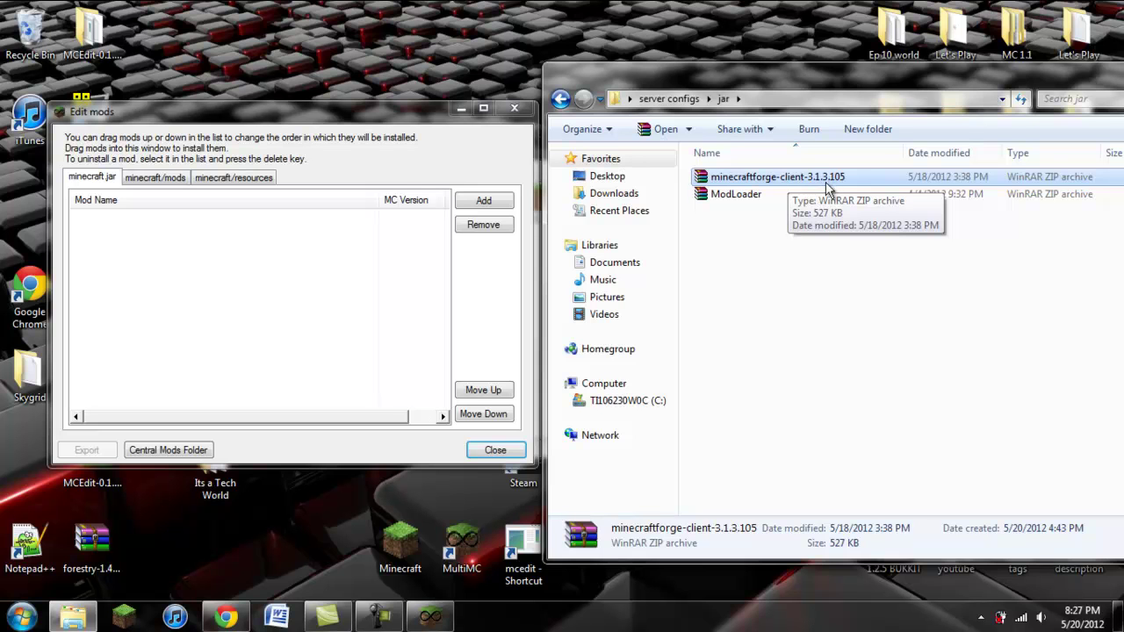
drag(703, 195, 300, 233)
drag(729, 178, 195, 247)
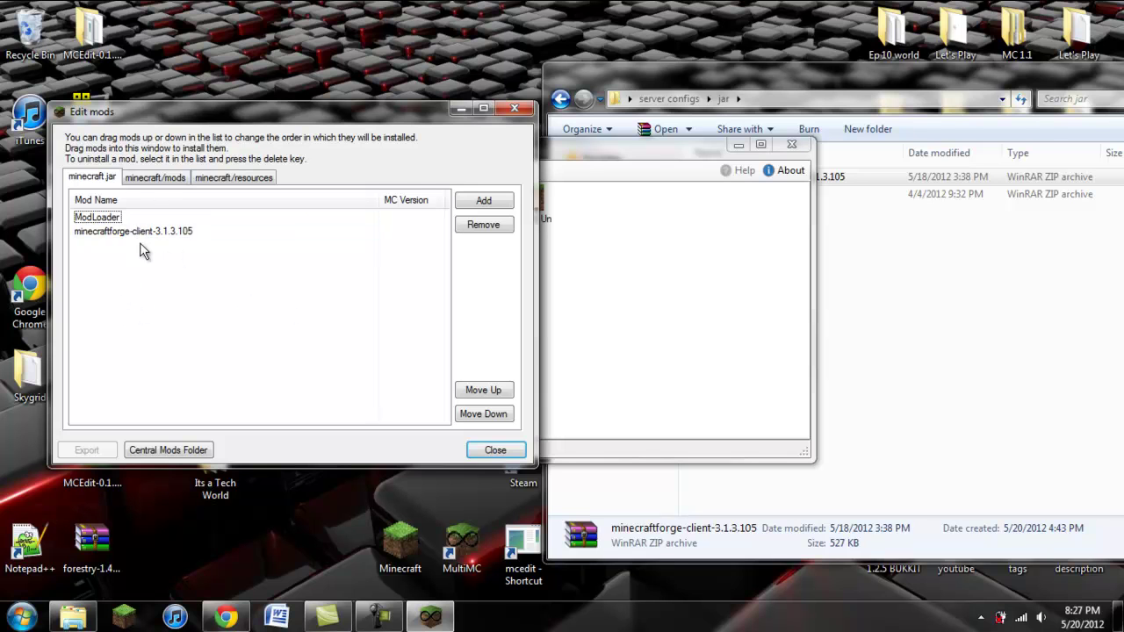
- Show the instance's mods tab and open the server configs mods folder
click(163, 182)
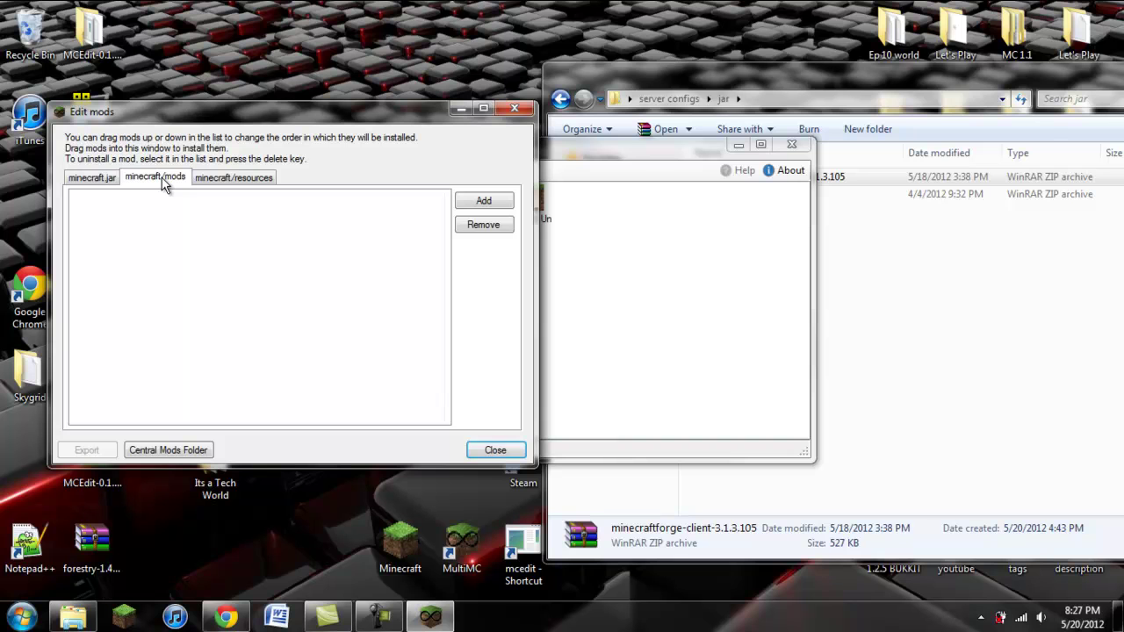
click(775, 91)
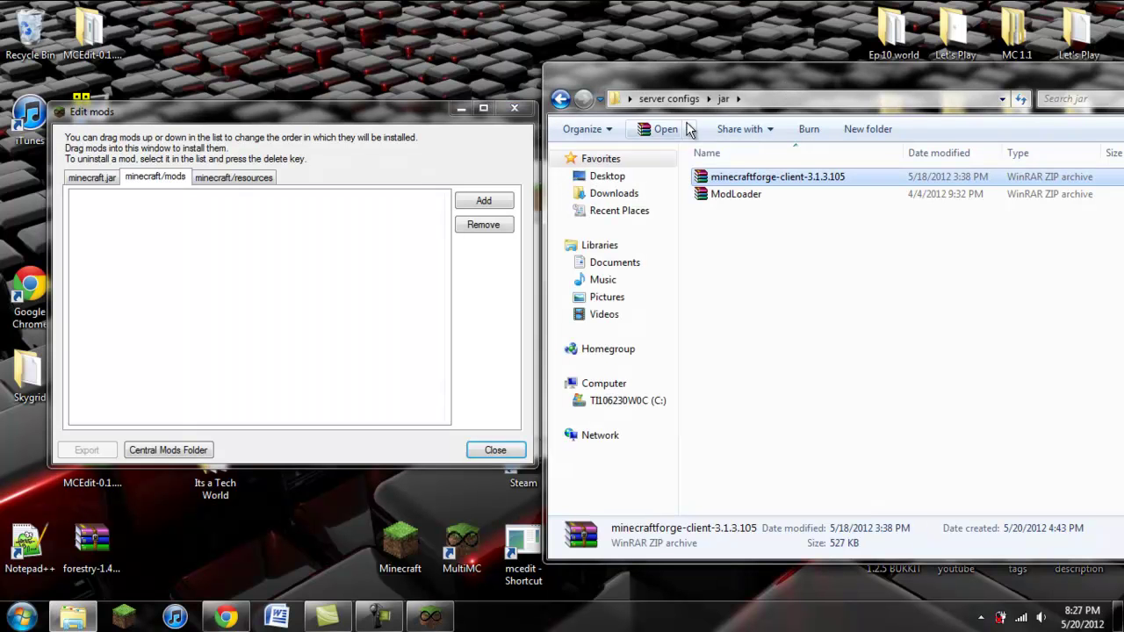
click(560, 98)
double_click(721, 211)
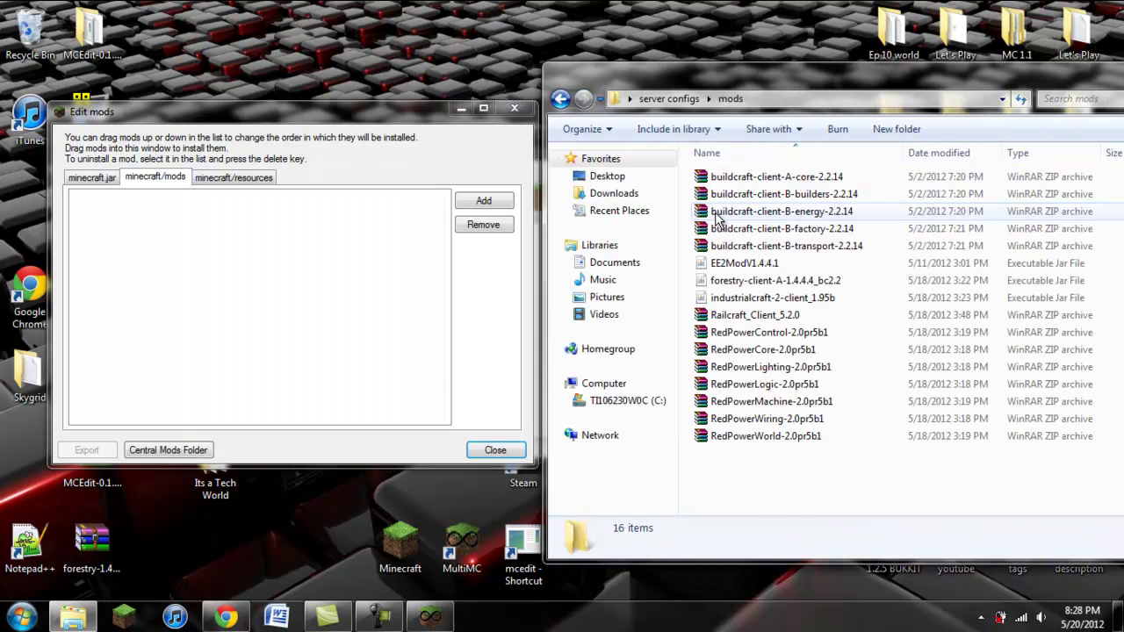
- Select the RedPower, Railcraft, industrialcraft and buildcraft client files in the mods folder
drag(768, 461, 728, 339)
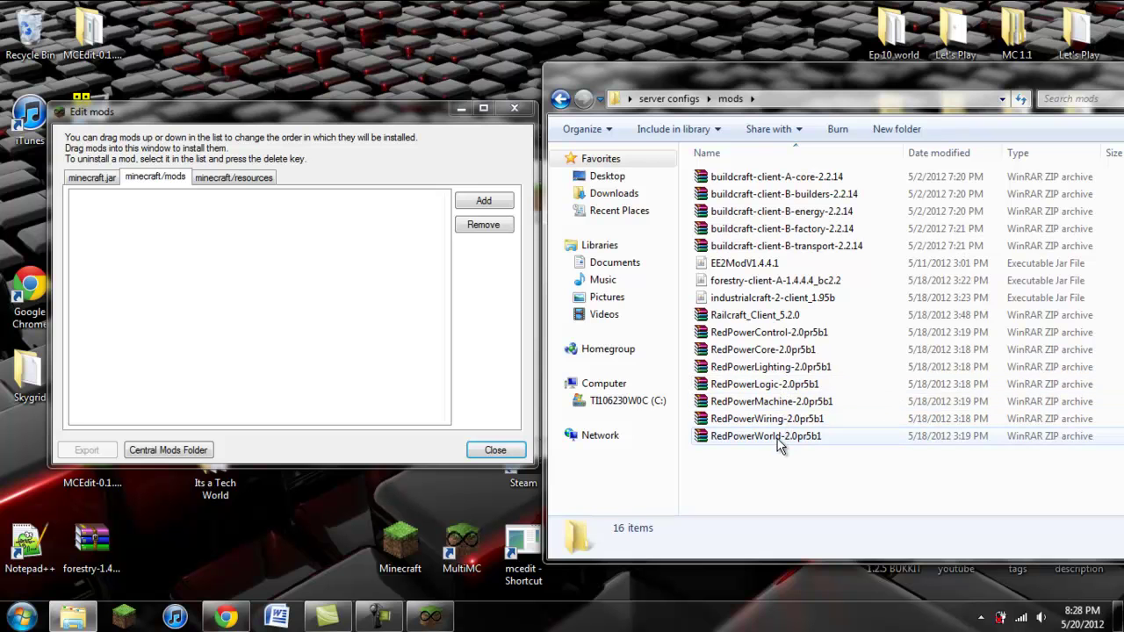
drag(778, 446, 744, 323)
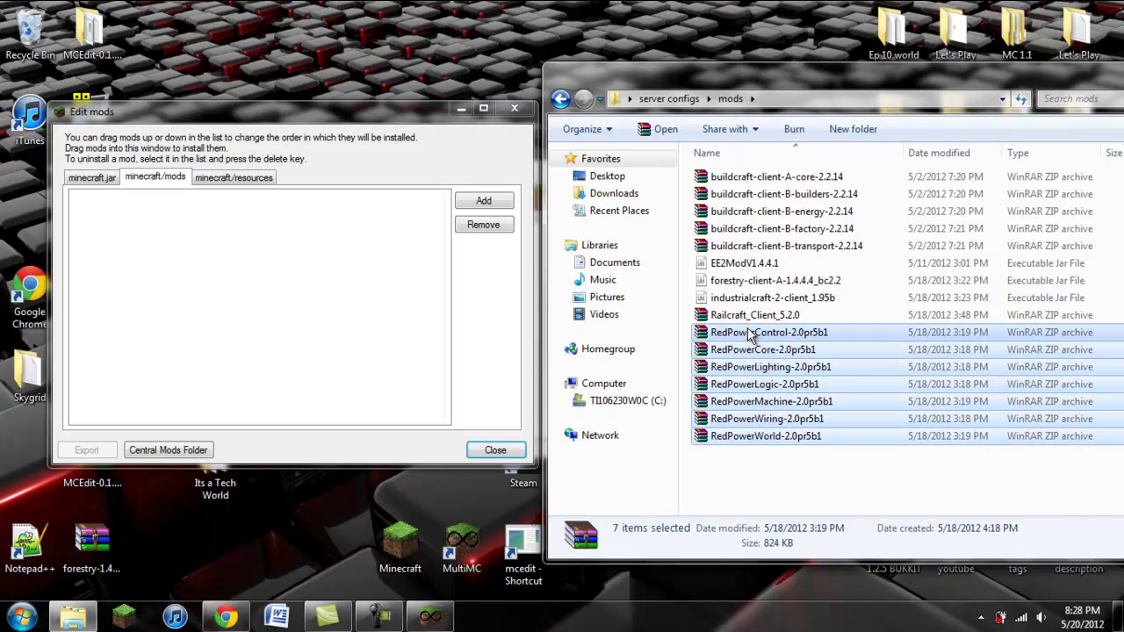
click(748, 318)
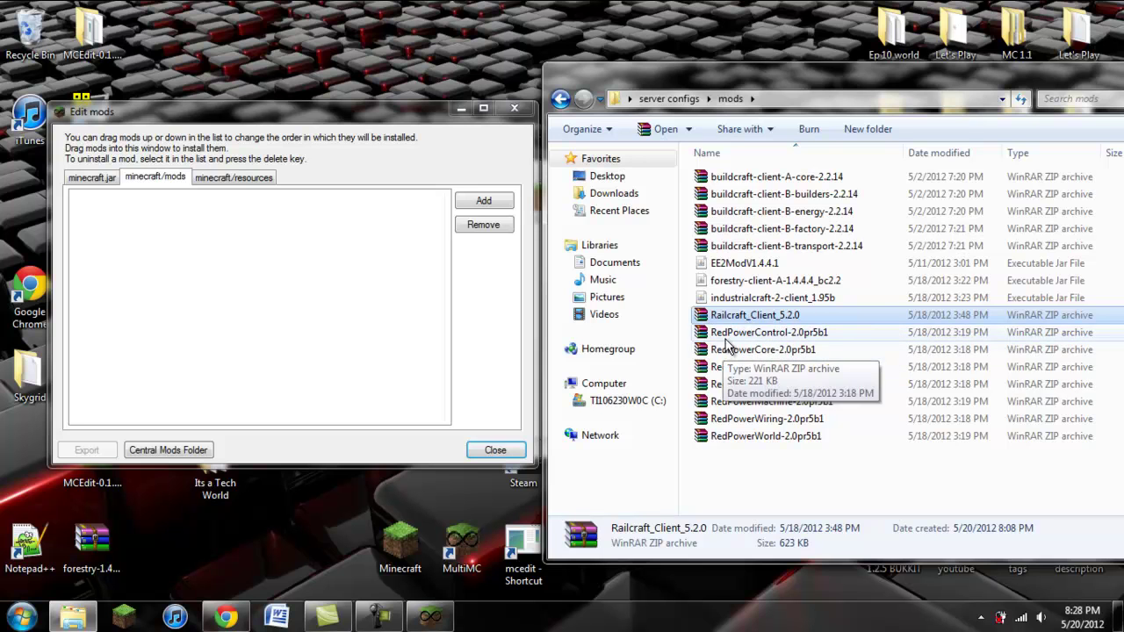
click(738, 300)
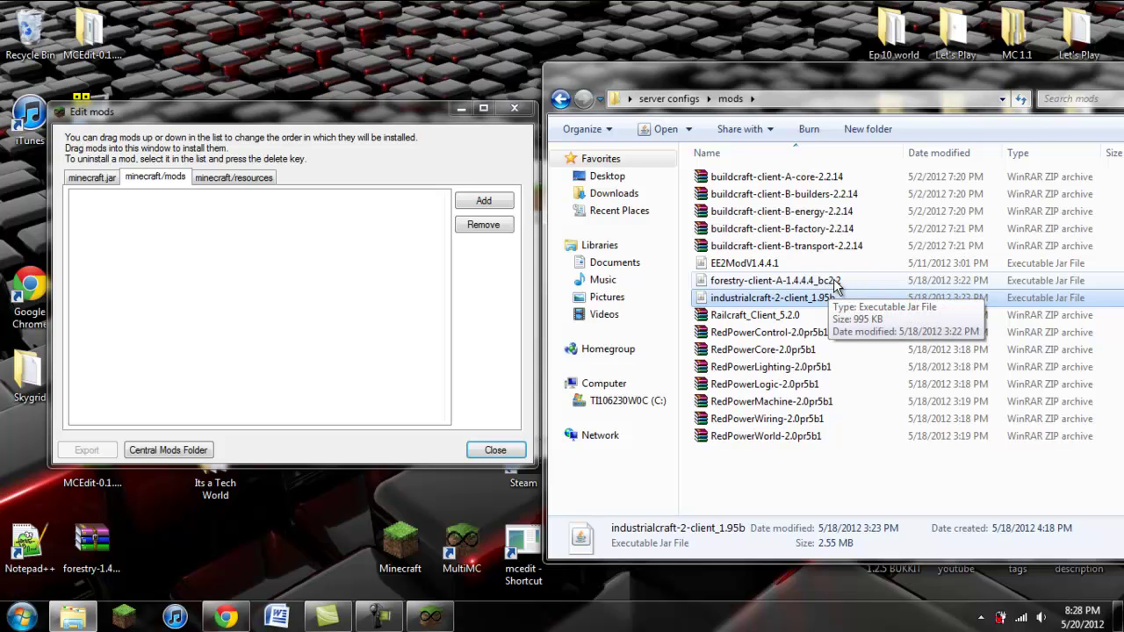
click(764, 246)
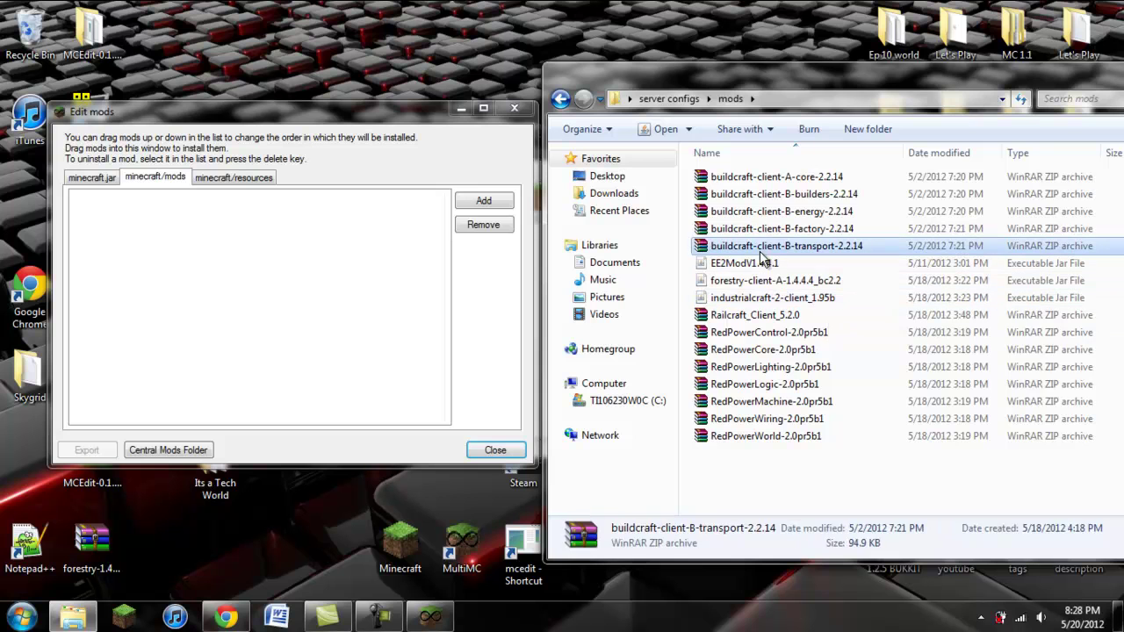
shift+click(740, 180)
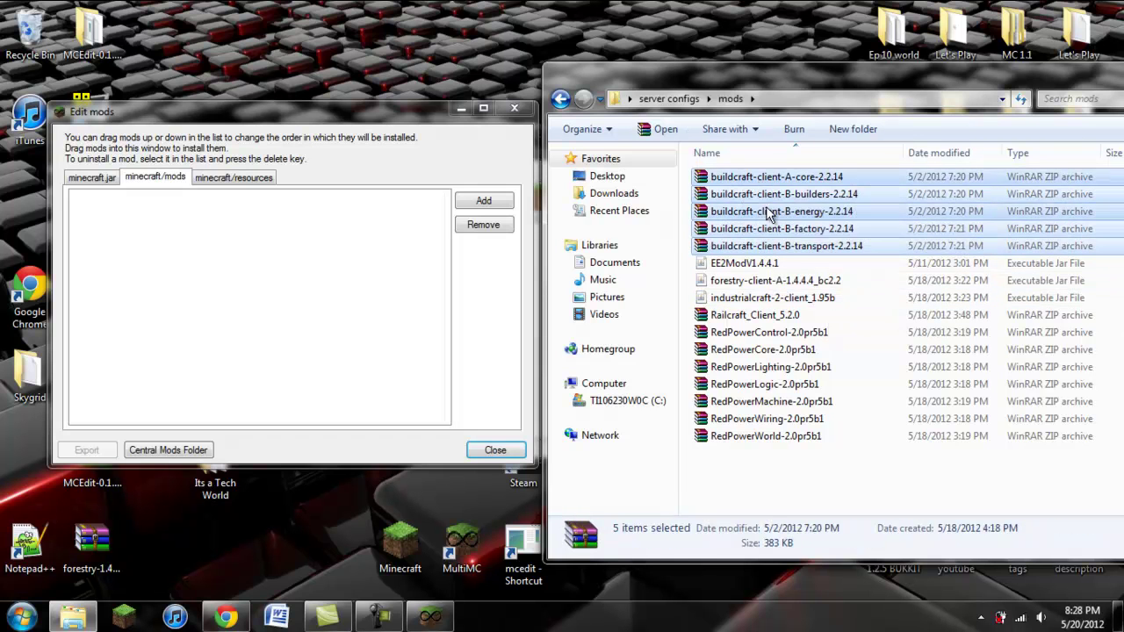
click(763, 211)
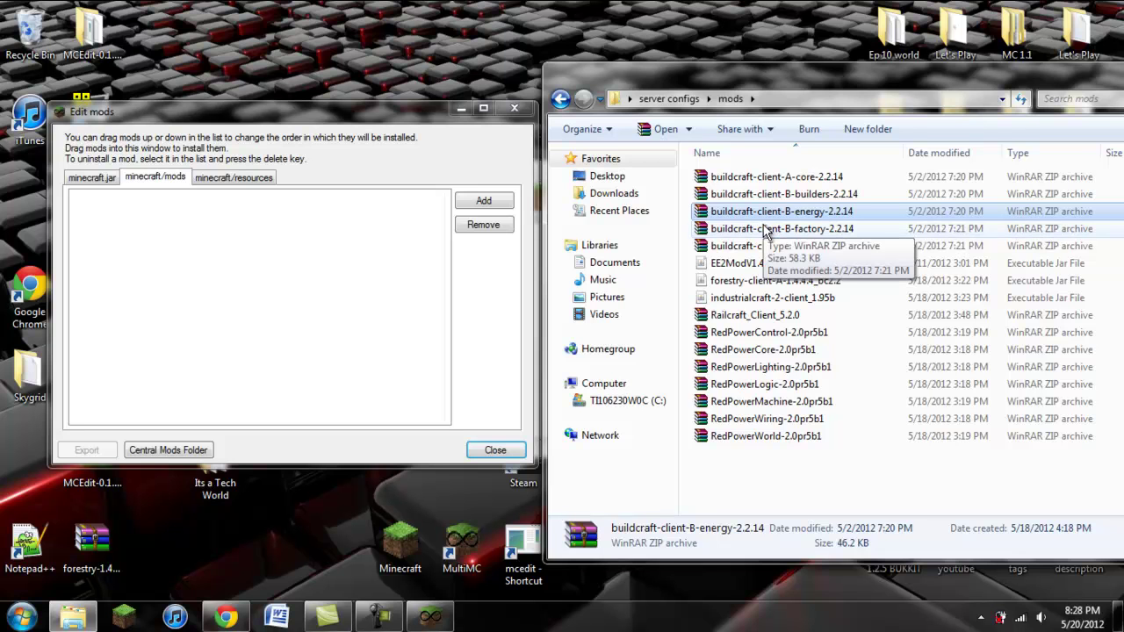
click(770, 228)
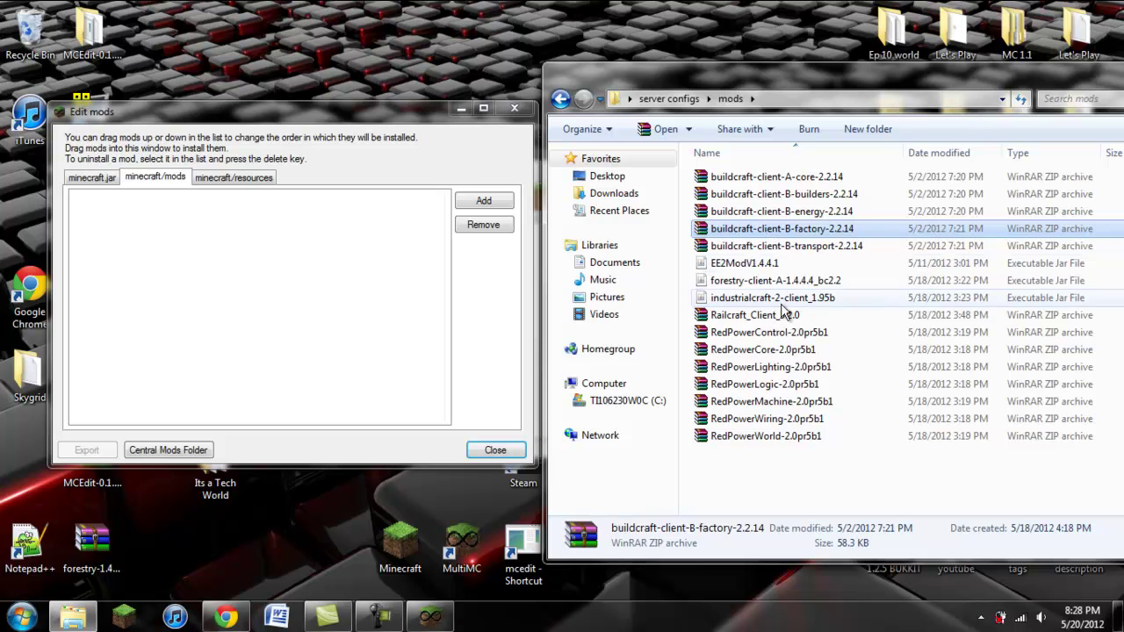
click(775, 249)
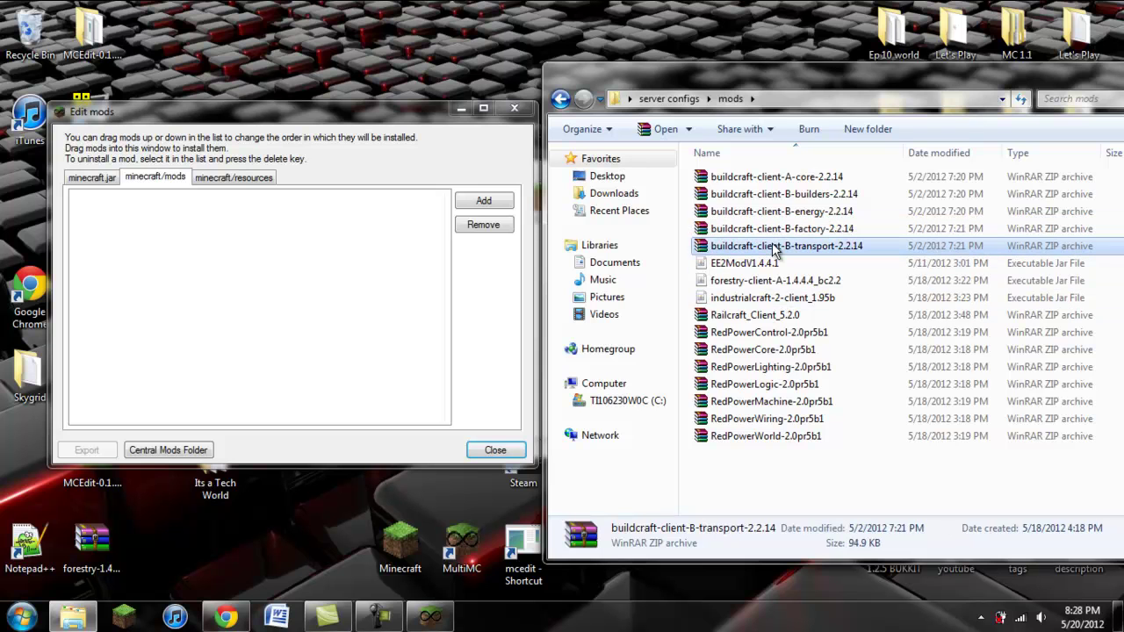
click(804, 178)
click(801, 248)
key(shift+Up)
key(shift+Up)
key(shift+Up)
key(shift+Up)
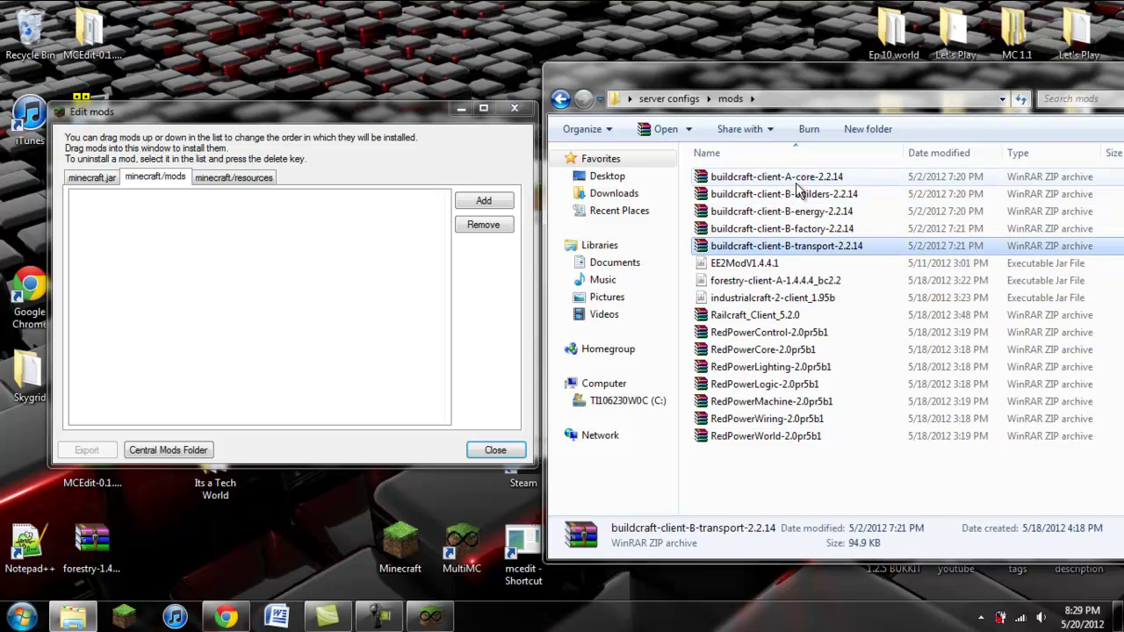
click(786, 250)
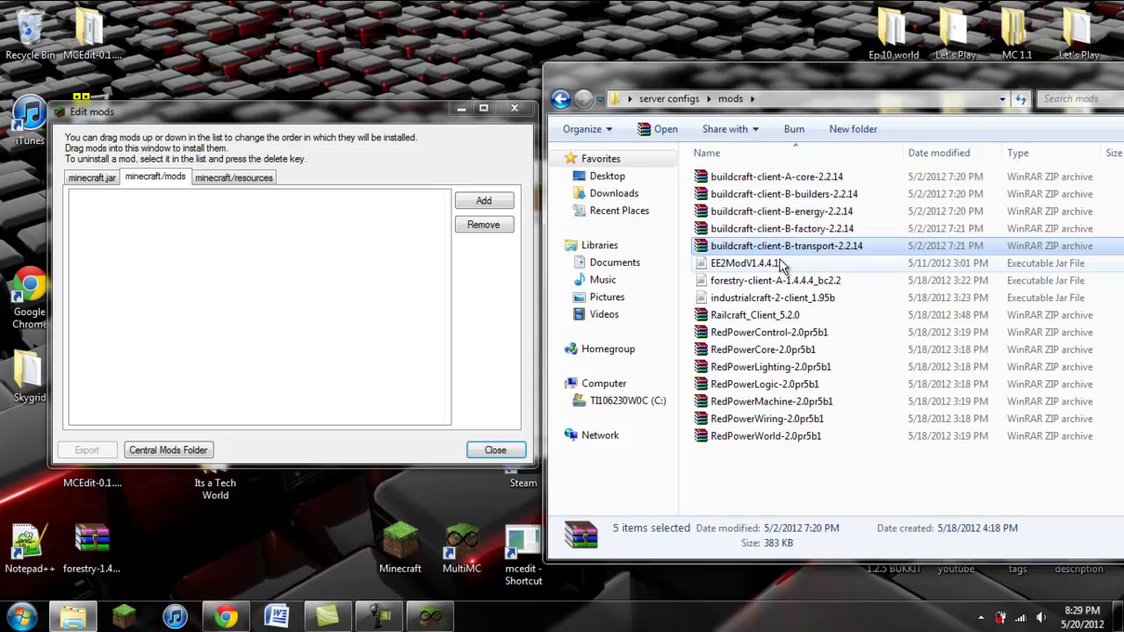
click(753, 268)
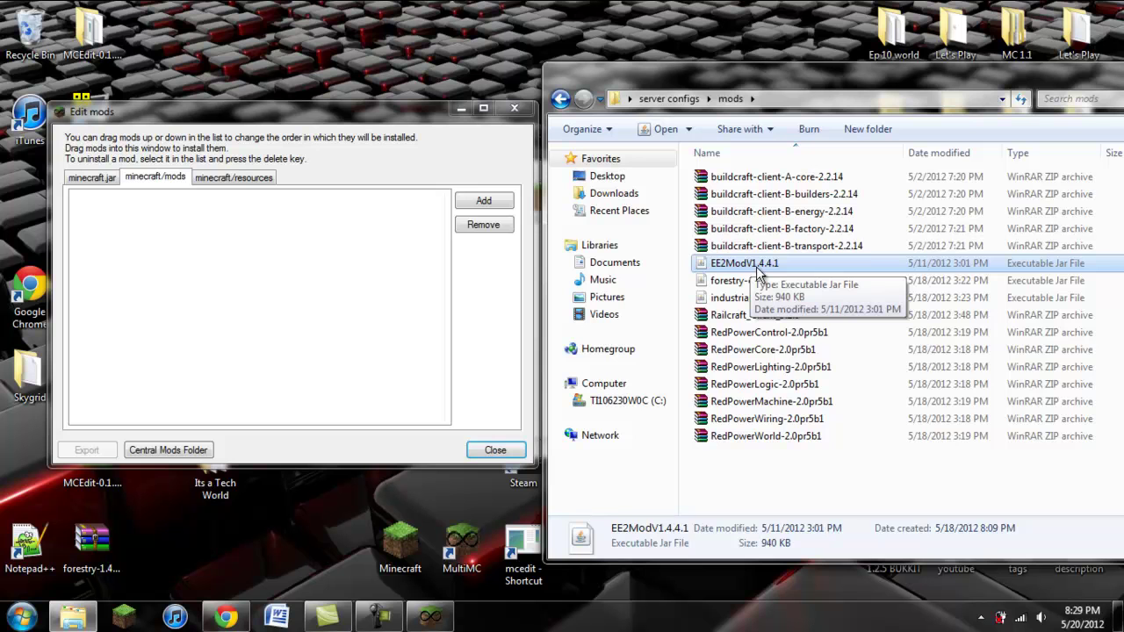
- Drag all mod files except EE2ModV1.4.4.1 into the instance's mods list
drag(853, 477, 766, 167)
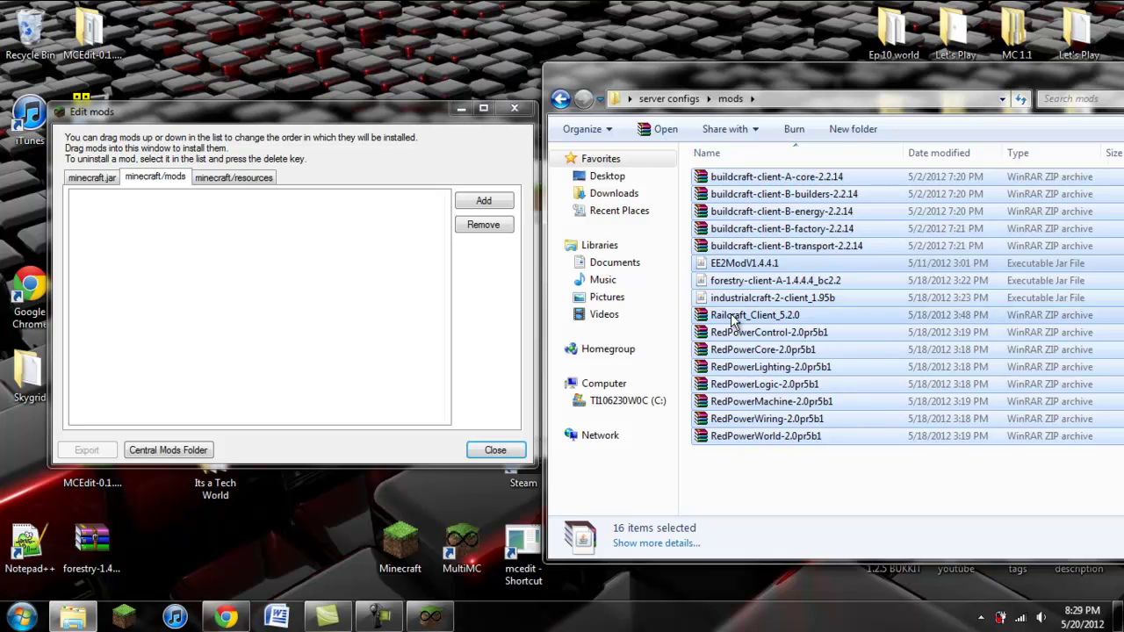
drag(712, 263, 264, 275)
ctrl+click(718, 264)
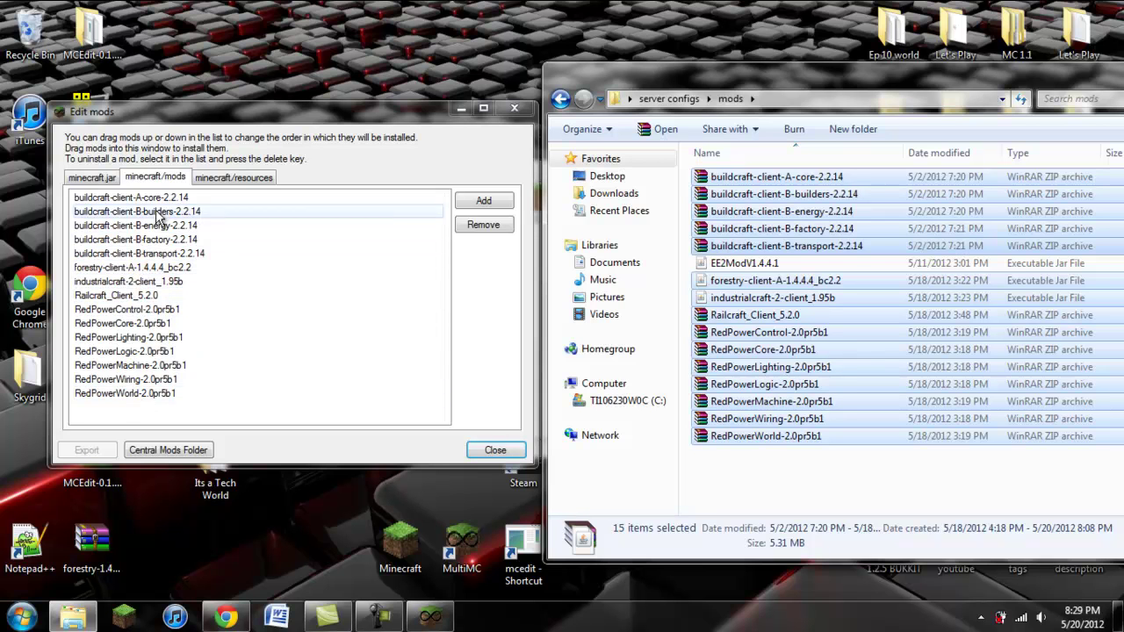
- Open a new Computer window, then close it again
click(747, 263)
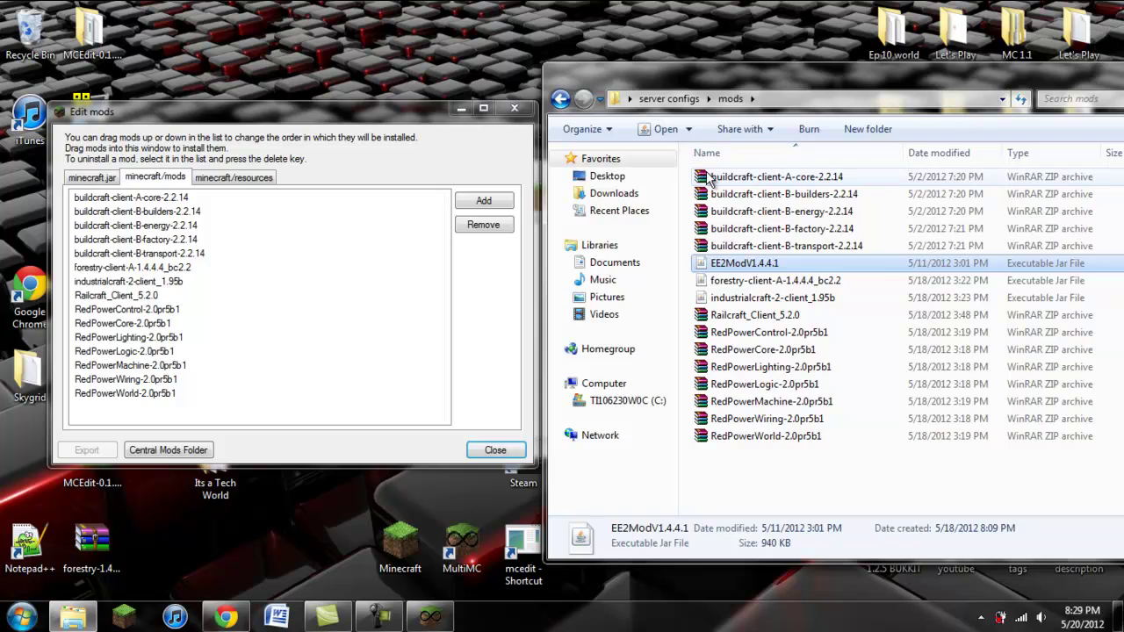
key(super+e)
drag(818, 88, 420, 88)
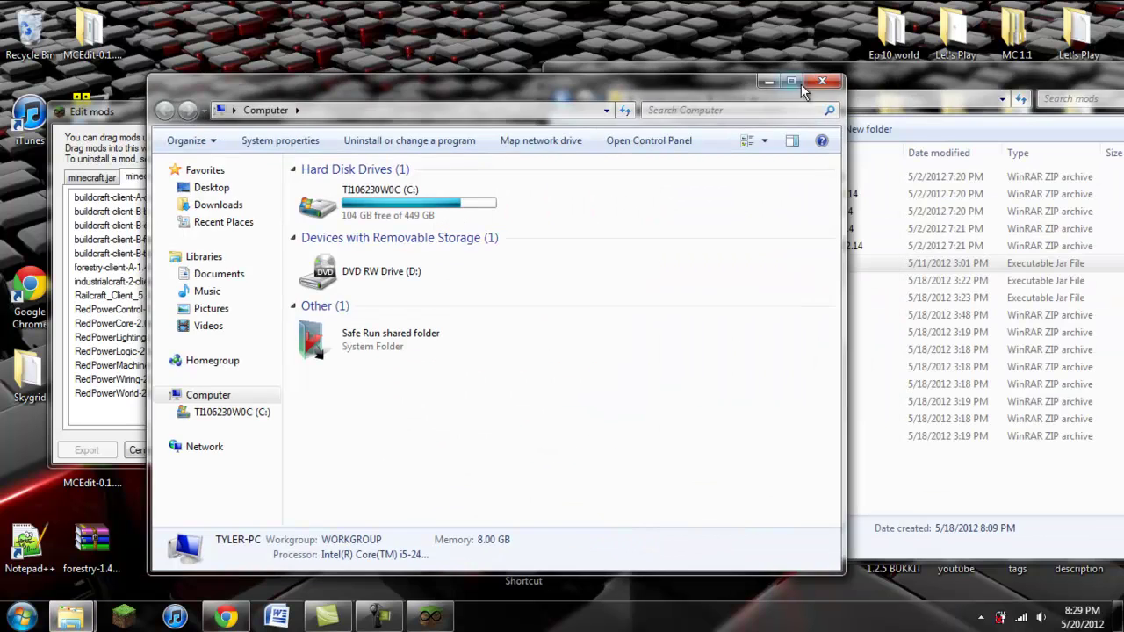
click(822, 81)
- Browse the Downloads files, then return to the server configs folder with the EE2ClientV1.4.4.1 archive
drag(1035, 314, 785, 324)
click(786, 332)
scroll(786, 332, down, 3)
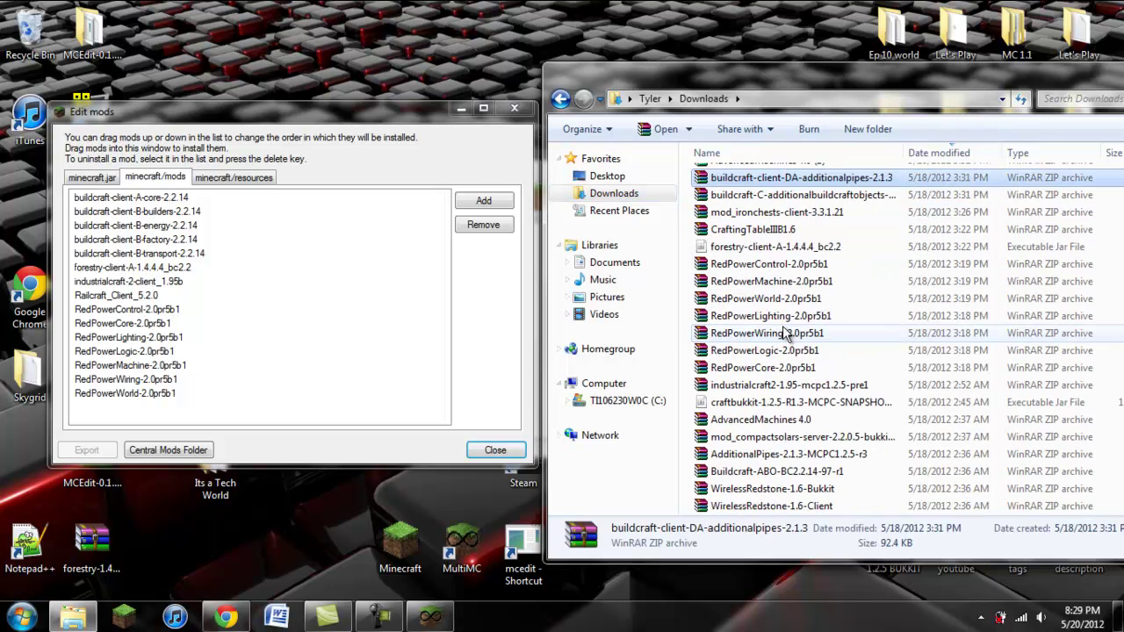
scroll(786, 332, down, 2)
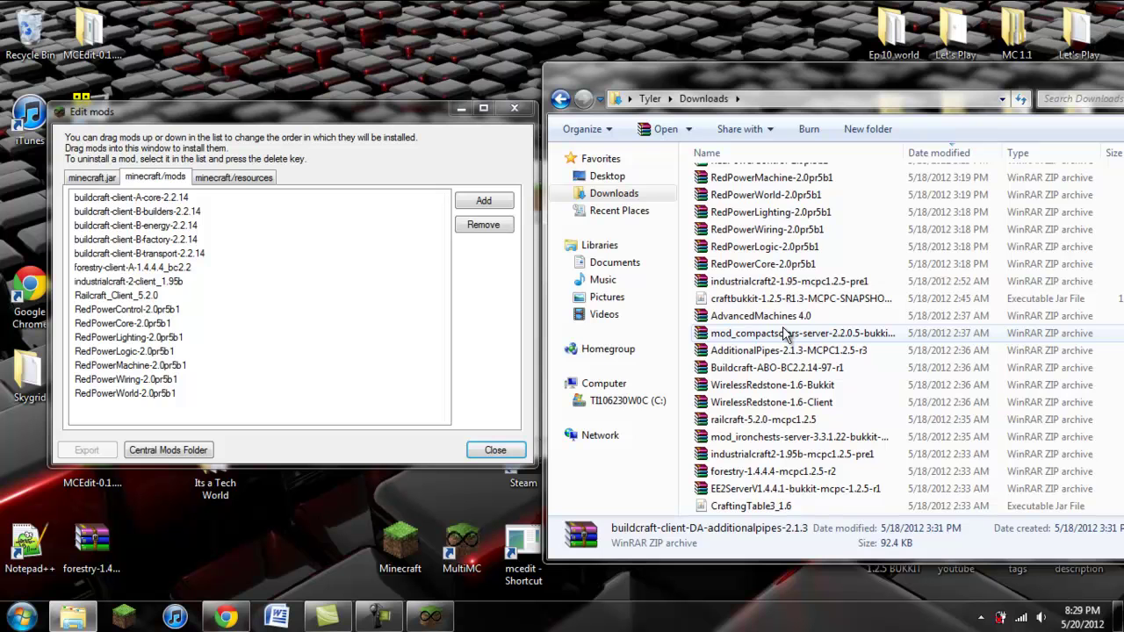
scroll(786, 334, down, 2)
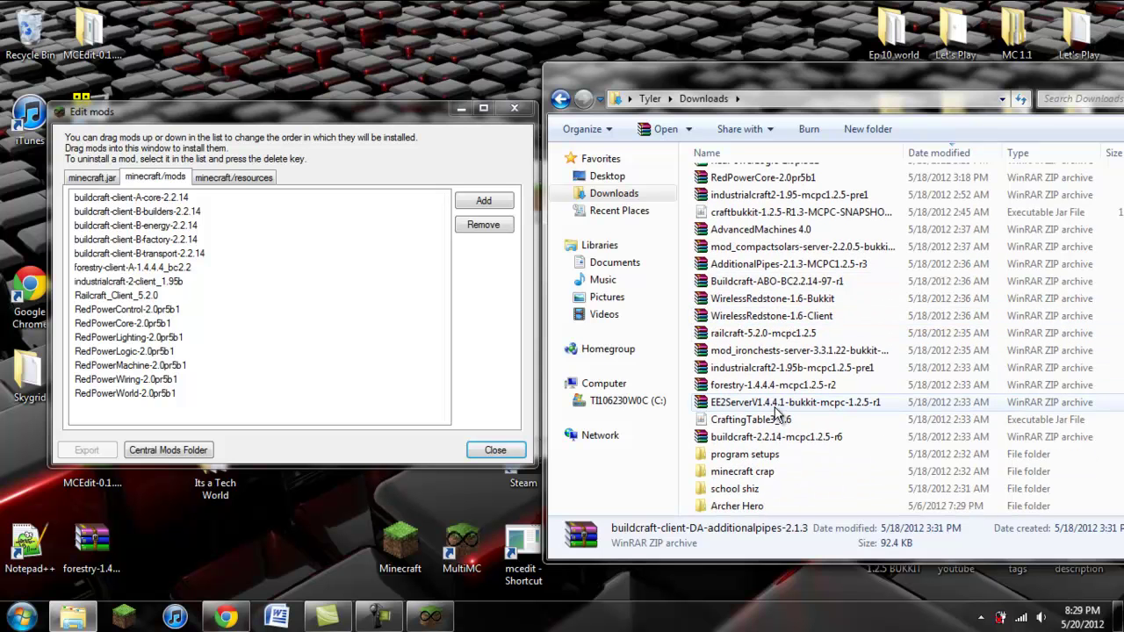
scroll(779, 399, up, 4)
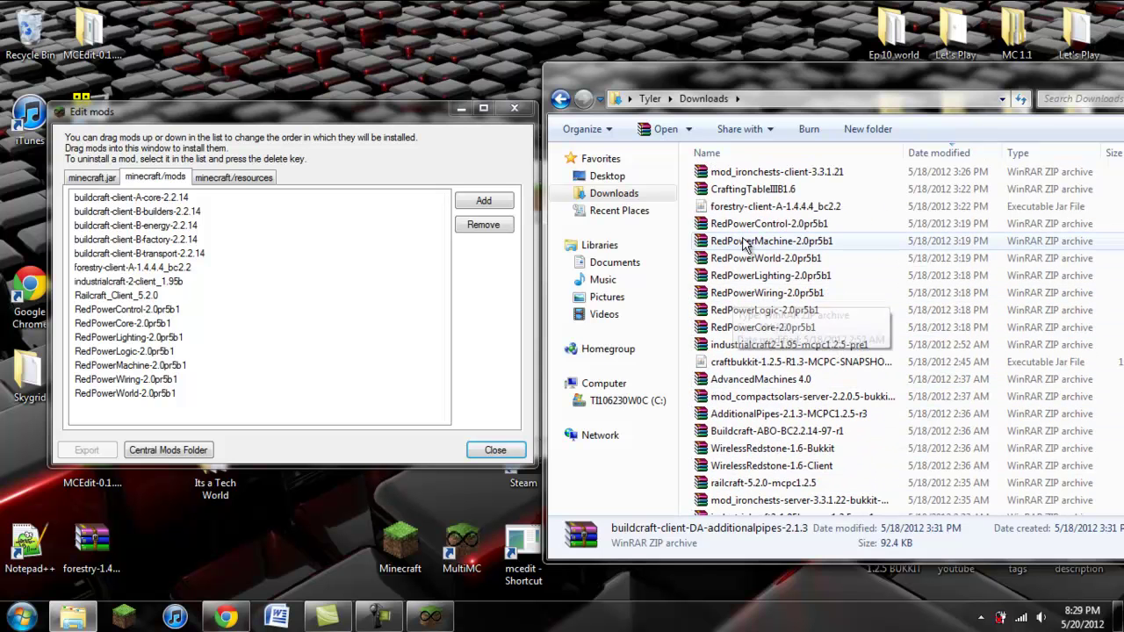
scroll(745, 246, up, 2)
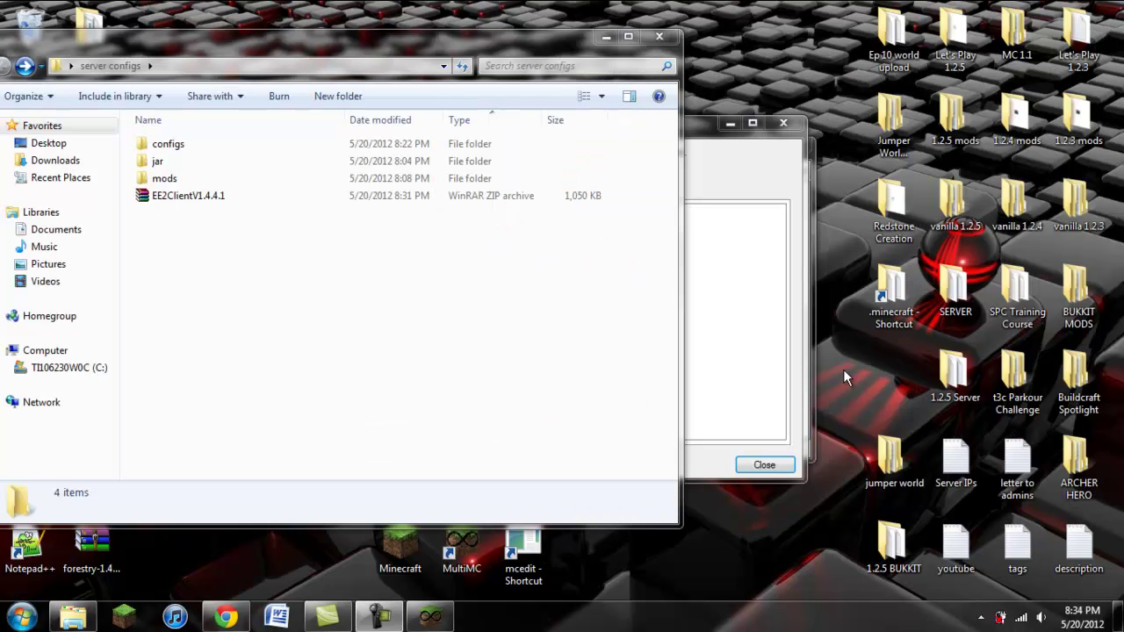
- Extract EE2ClientV1.4.4.1 to its own folder and open that folder's mods subfolder
click(146, 202)
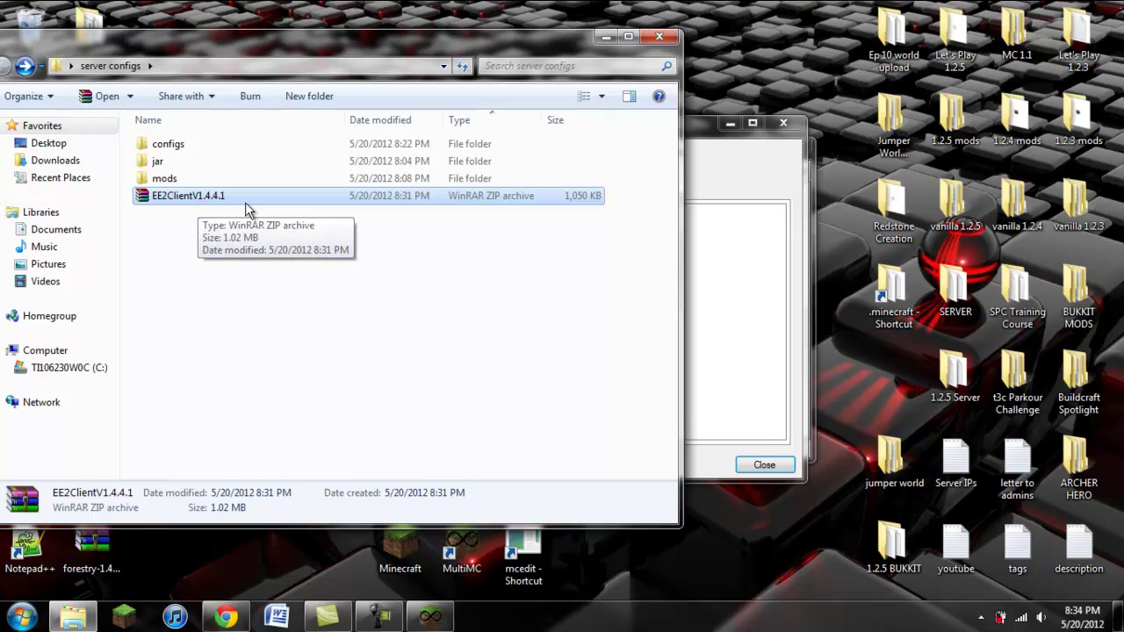
right_click(162, 194)
click(203, 255)
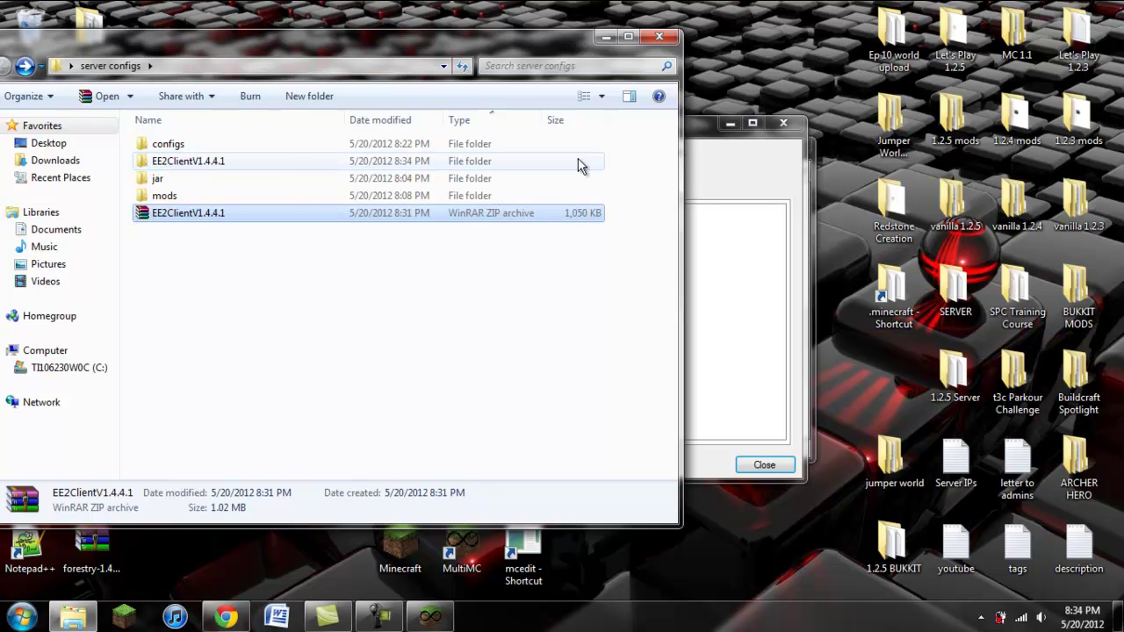
drag(696, 143, 889, 128)
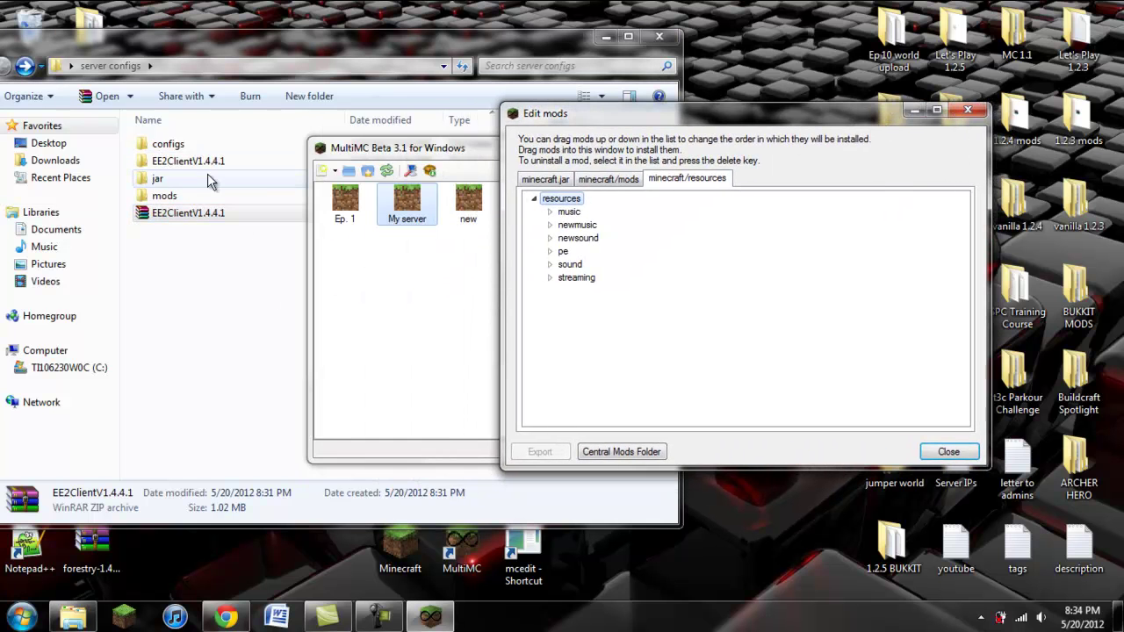
double_click(154, 162)
double_click(162, 146)
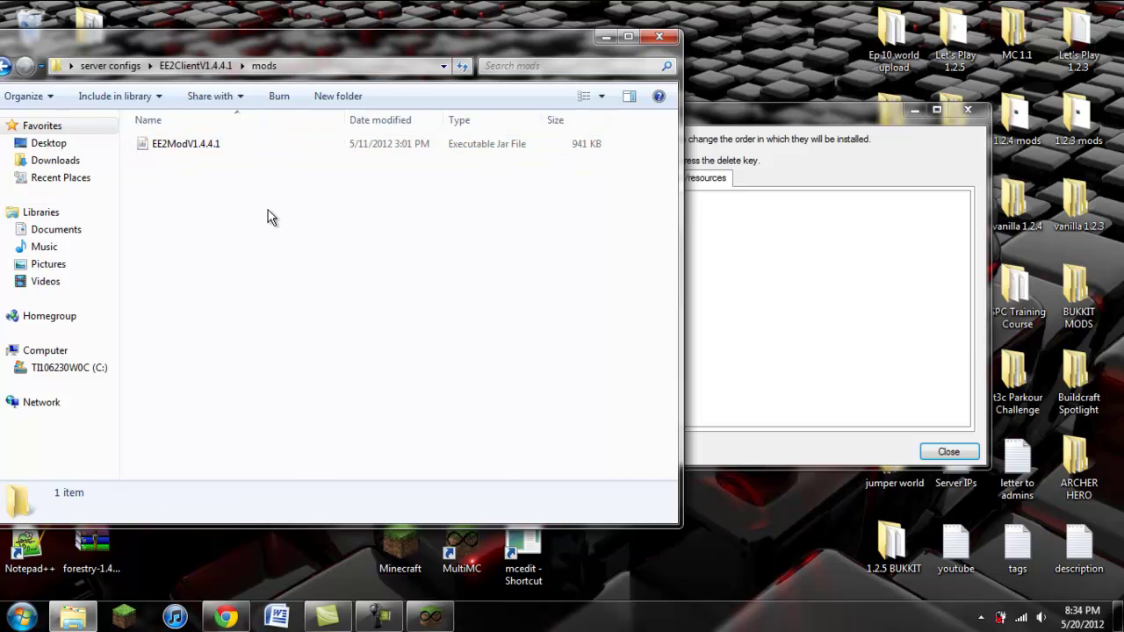
- Drag EE2ModV1.4.4.1 into the instance's minecraft/mods list and check the new entry
drag(762, 108, 830, 112)
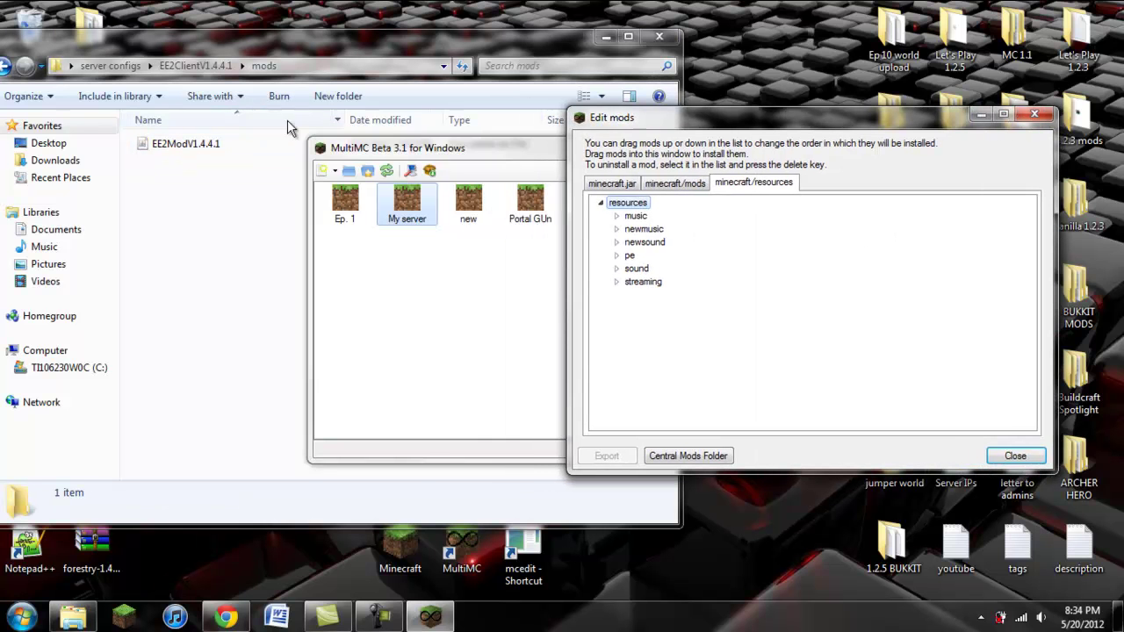
click(213, 146)
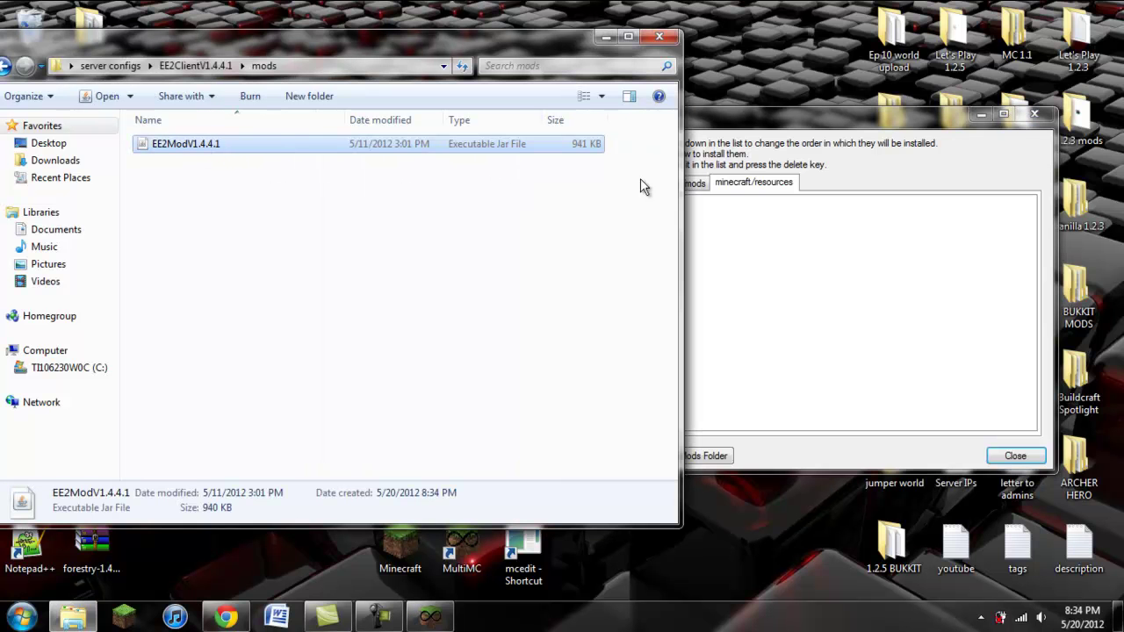
drag(772, 119, 820, 113)
click(704, 172)
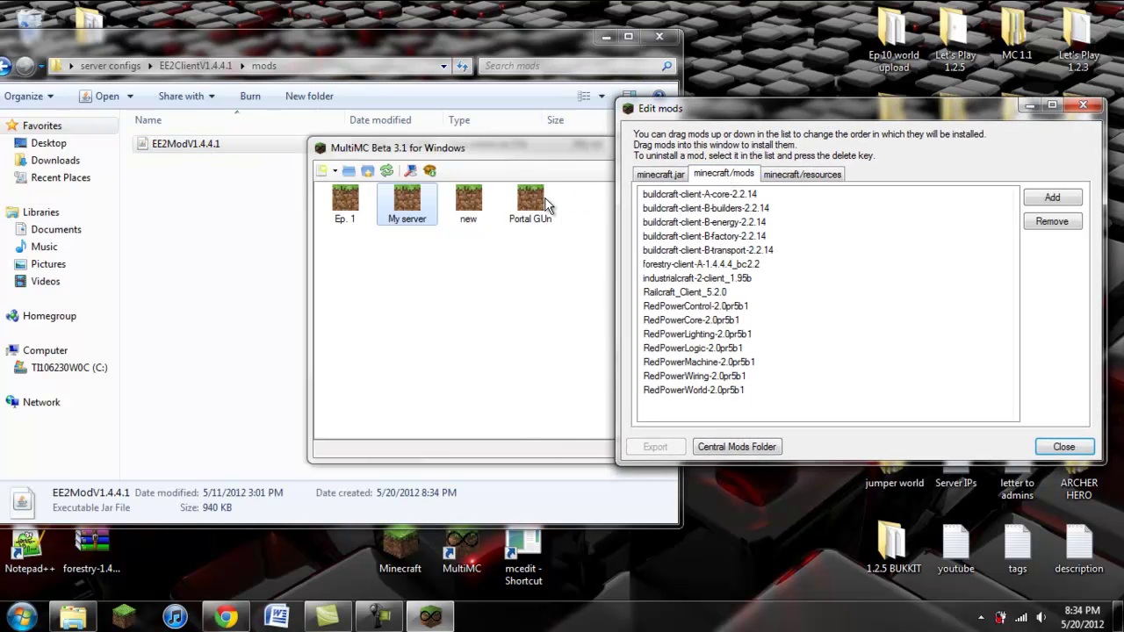
drag(133, 142, 690, 399)
click(657, 266)
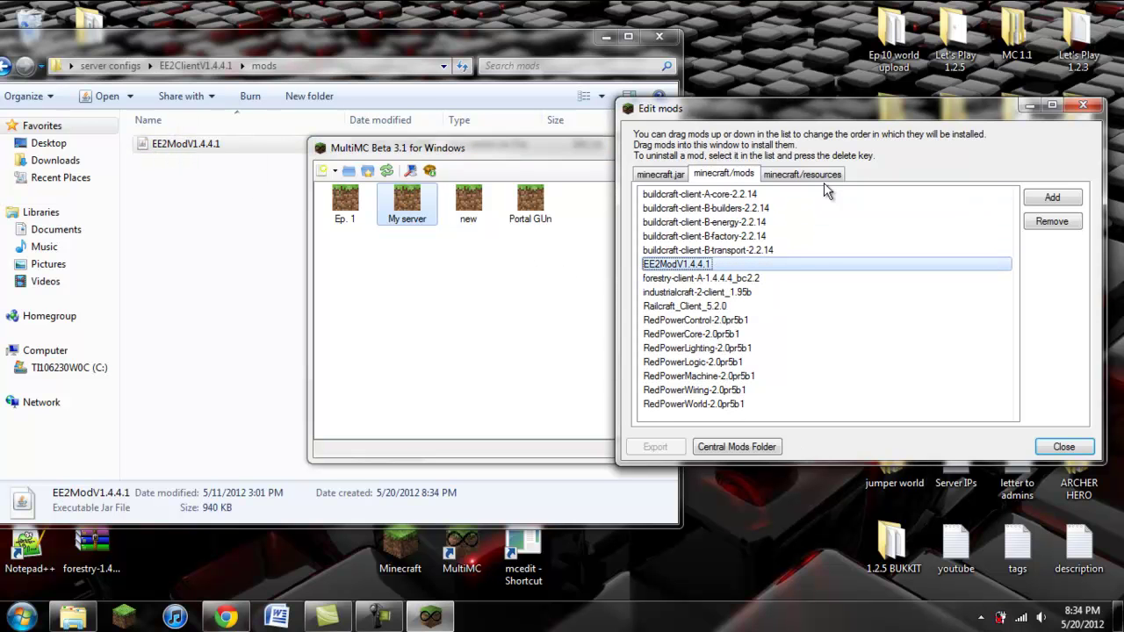
click(802, 174)
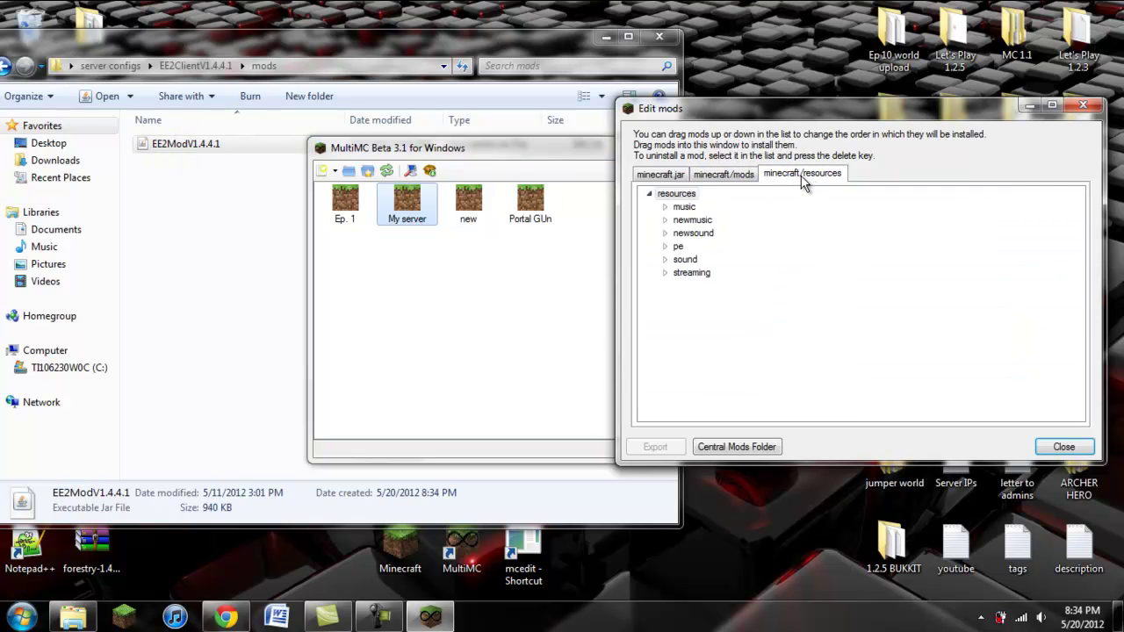
- Drag the EE2 resources mod folder into minecraft/resources, inspect its contents, and close Explorer
click(7, 66)
double_click(158, 159)
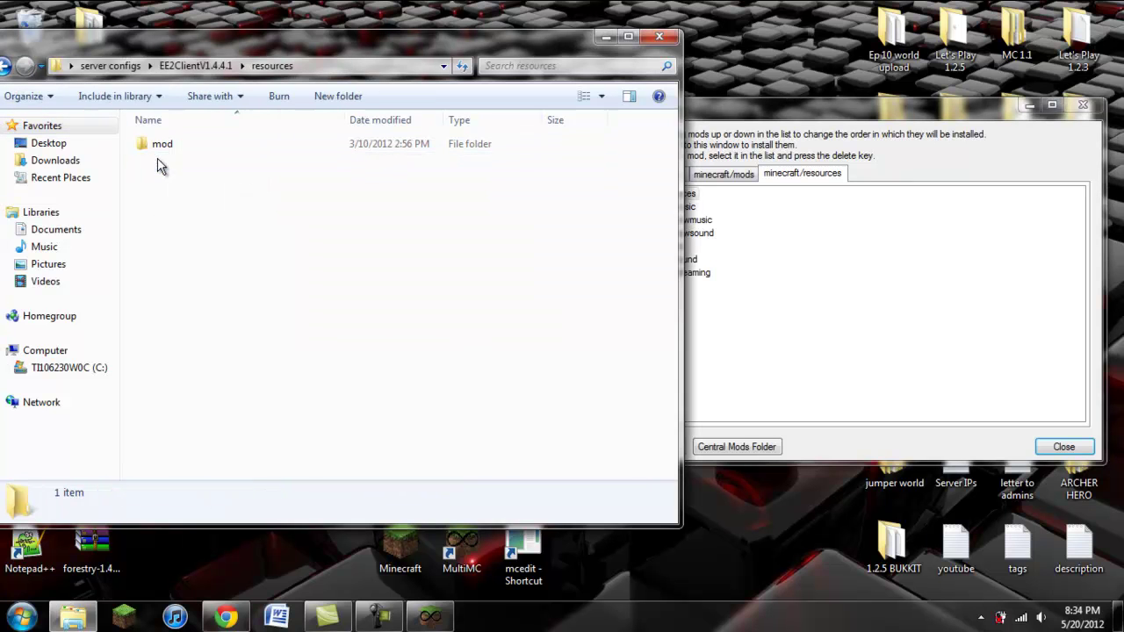
click(5, 67)
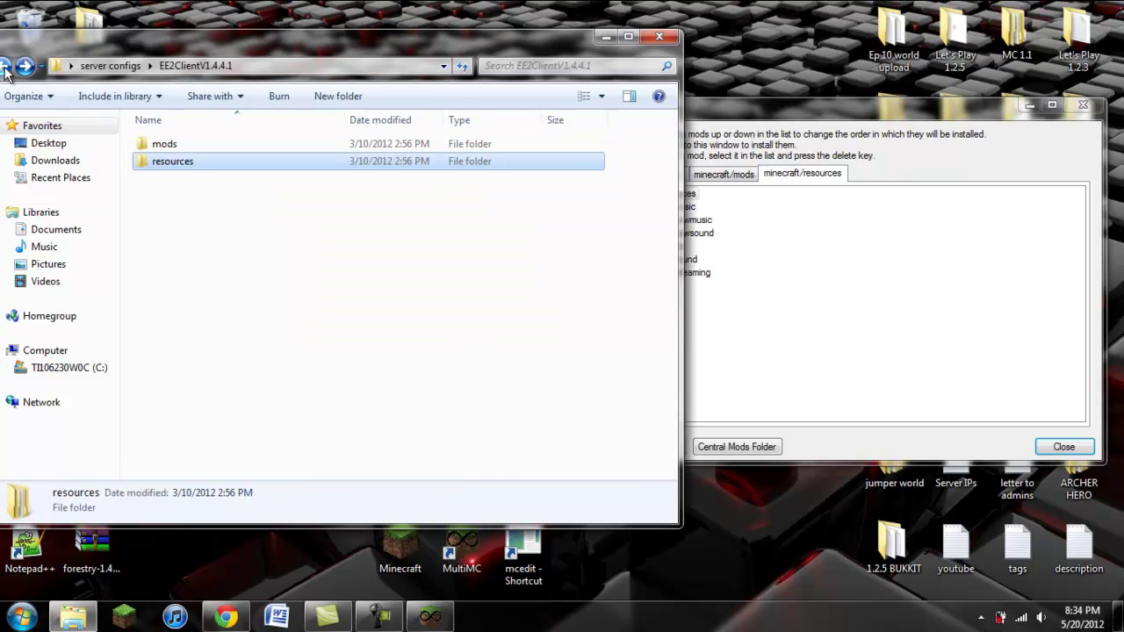
double_click(143, 161)
click(153, 149)
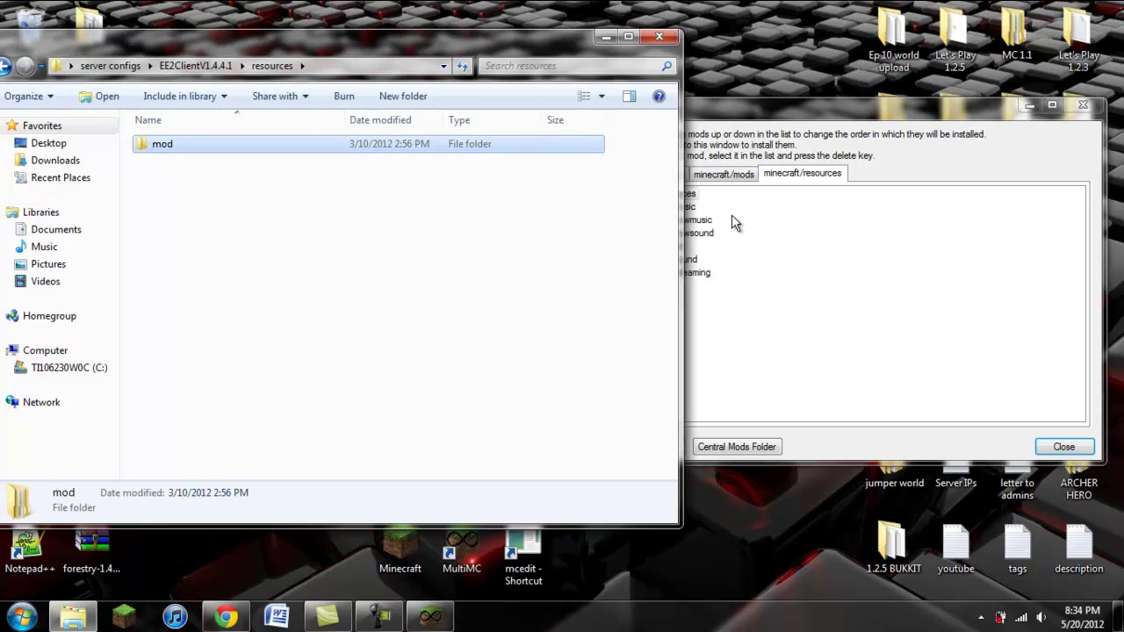
click(795, 181)
drag(156, 143, 669, 193)
click(668, 286)
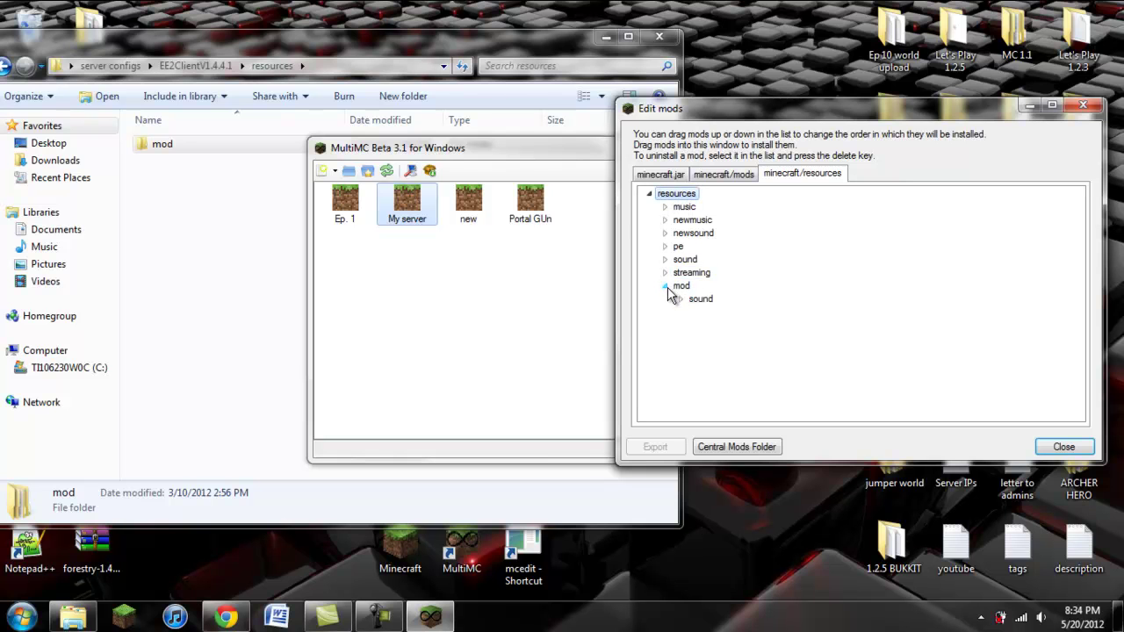
click(669, 286)
click(660, 37)
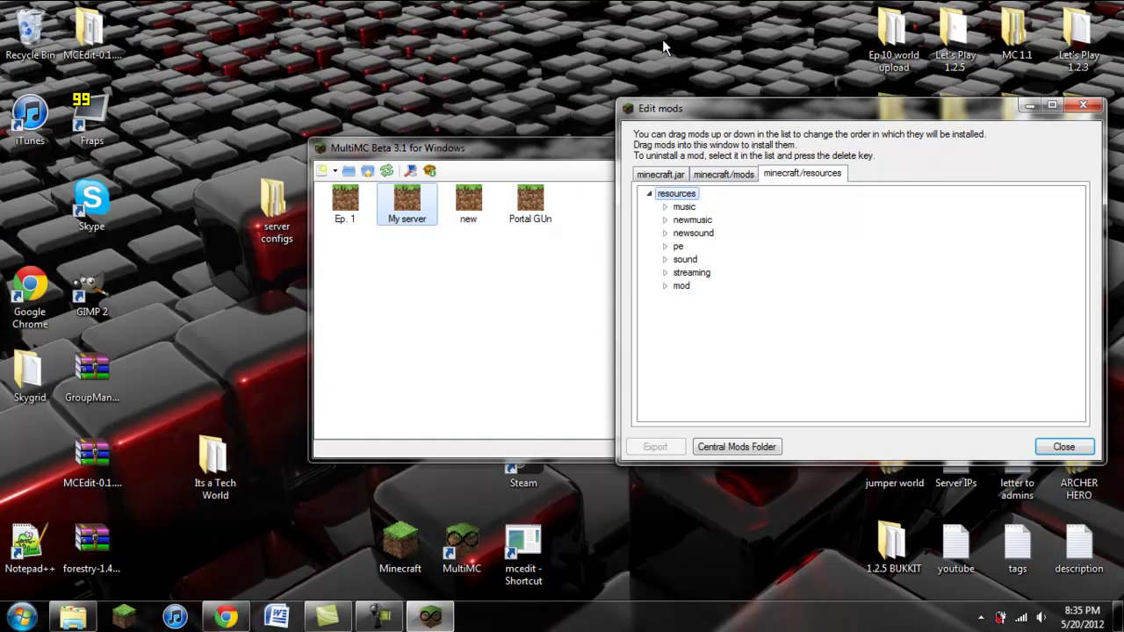